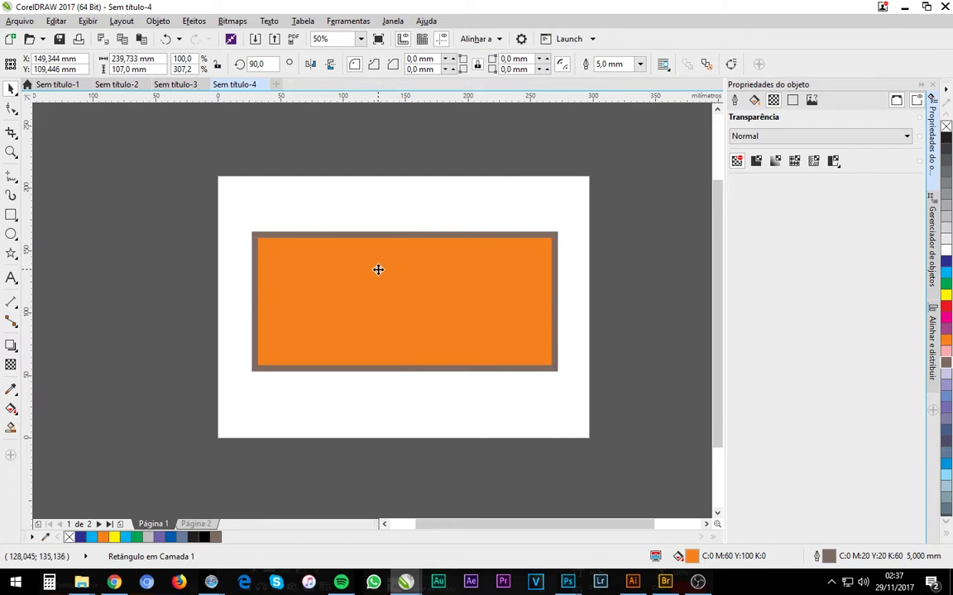
- Apply a uniform transparency of 35 to the orange rectangle
drag(378, 268, 372, 265)
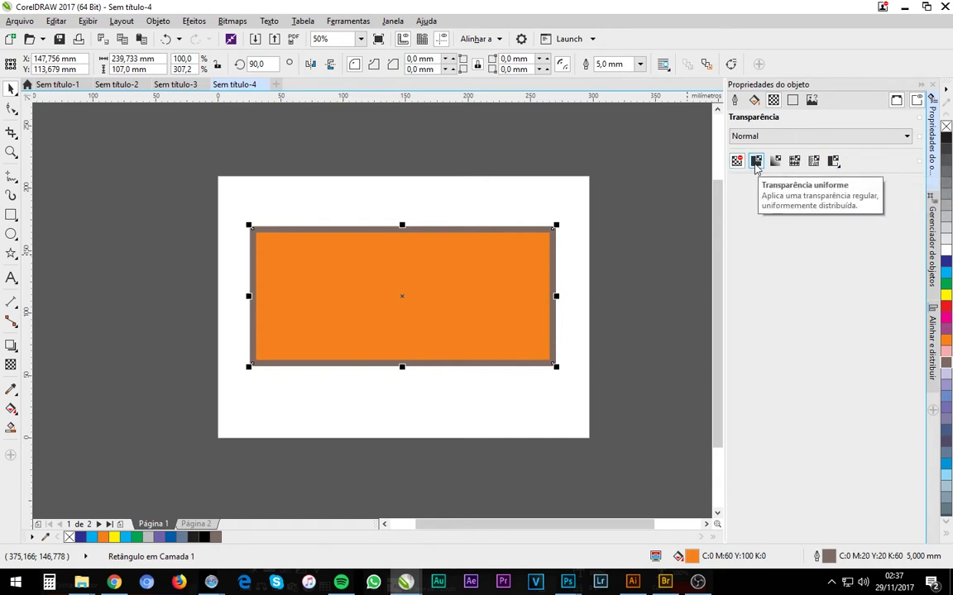
click(756, 162)
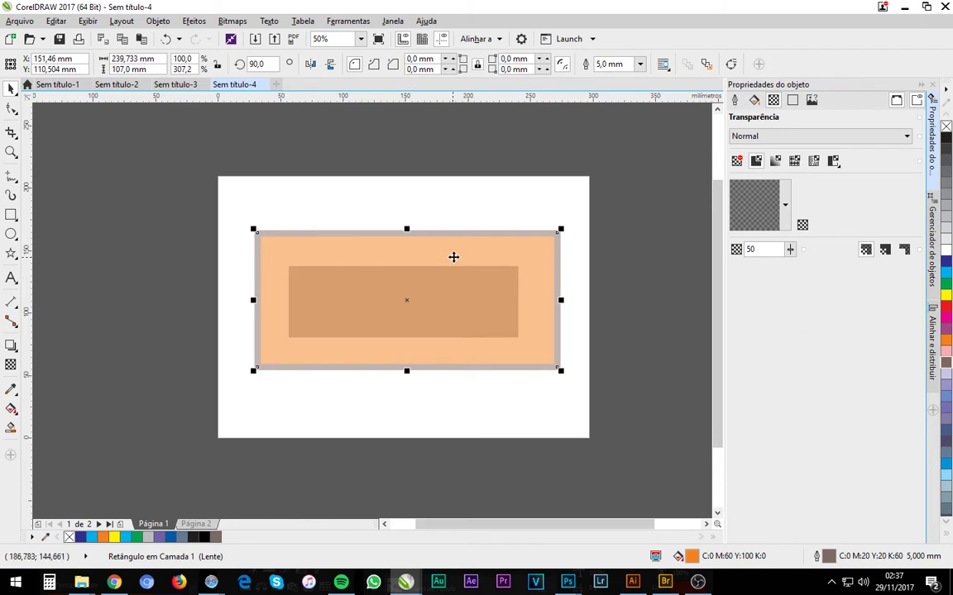
drag(454, 257, 483, 268)
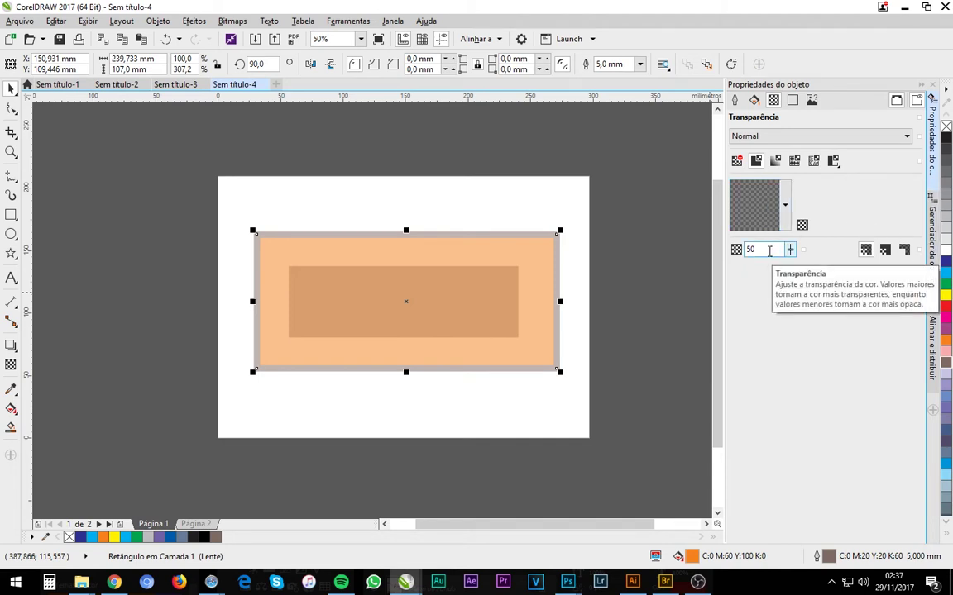
double_click(761, 249)
text(35)
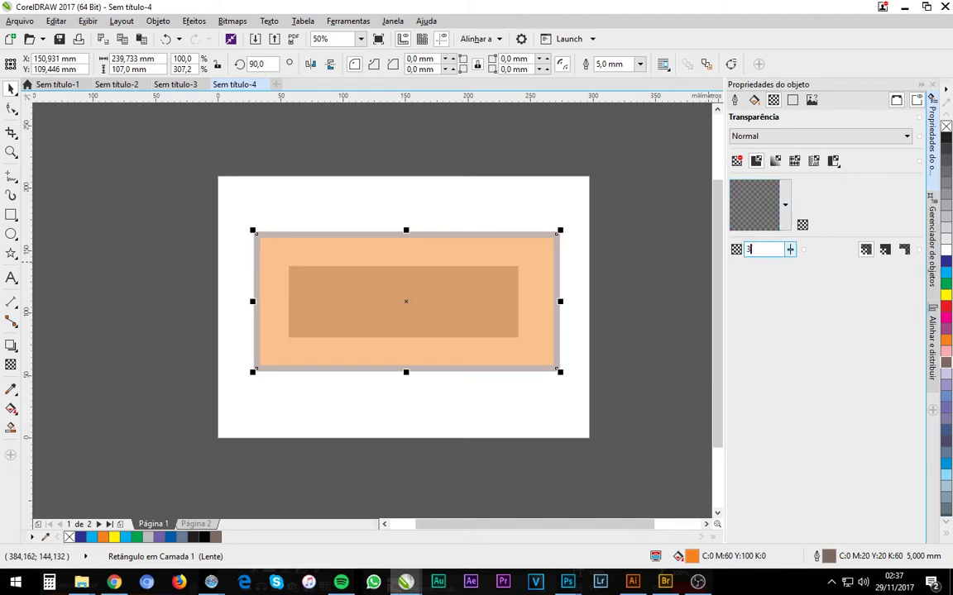
key(Return)
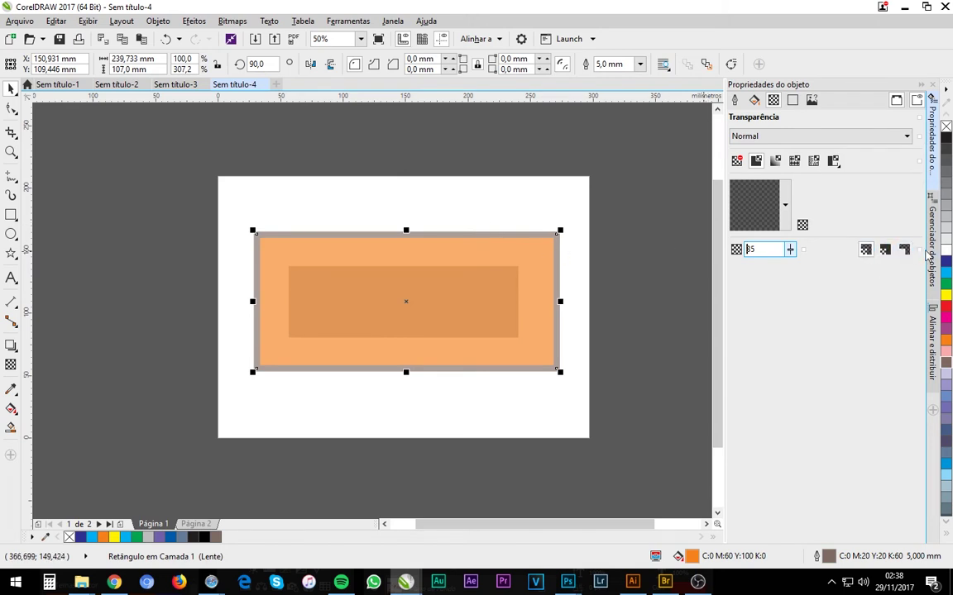
- Reposition the semi-transparent orange rectangle over the smaller shape at about X 145.6 mm, Y 111.0 mm
click(524, 253)
drag(524, 253, 519, 253)
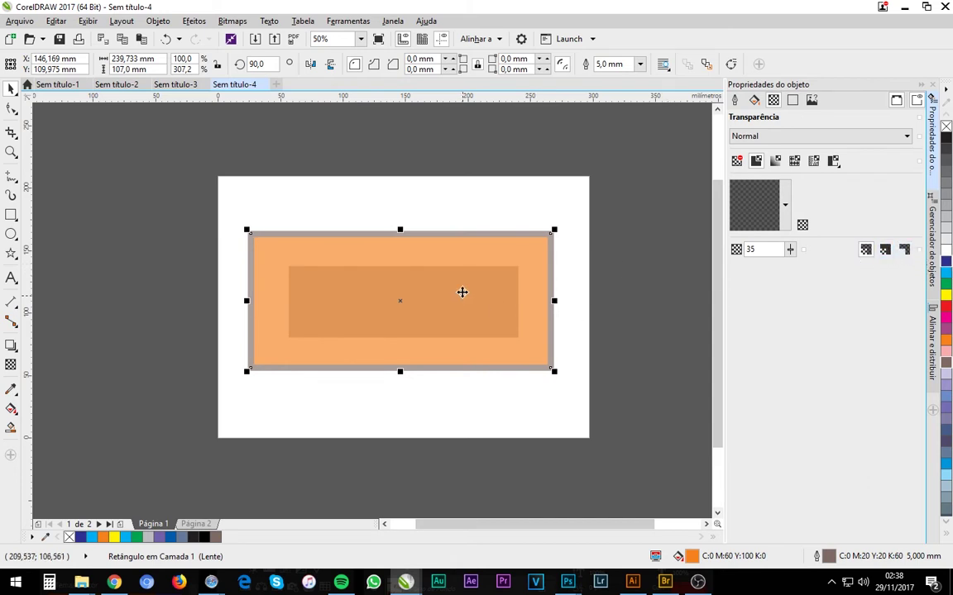
drag(500, 261, 468, 251)
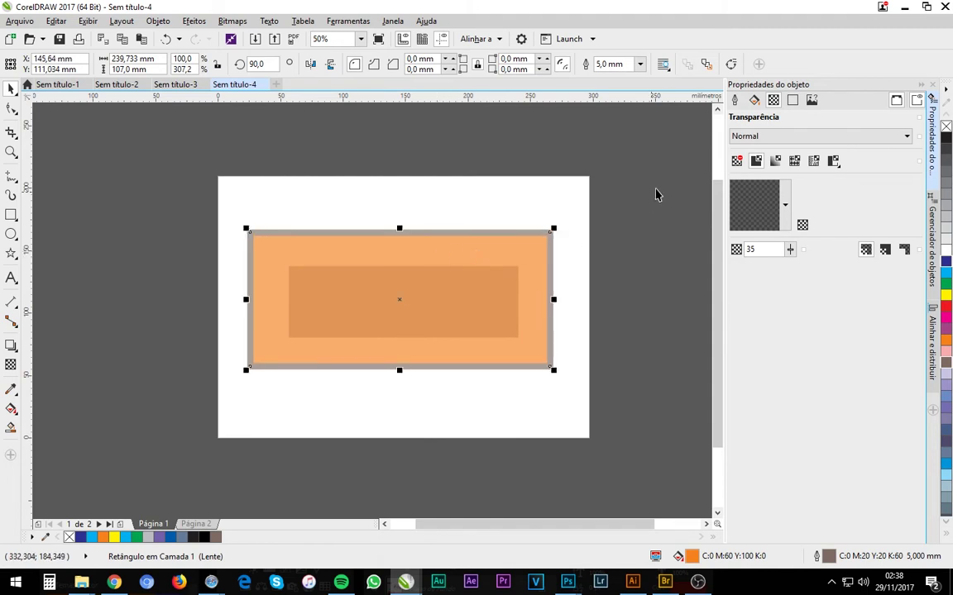
- Apply a fountain transparency to the orange rectangle, trying the elliptical, conical and rectangular types before settling on linear
click(776, 161)
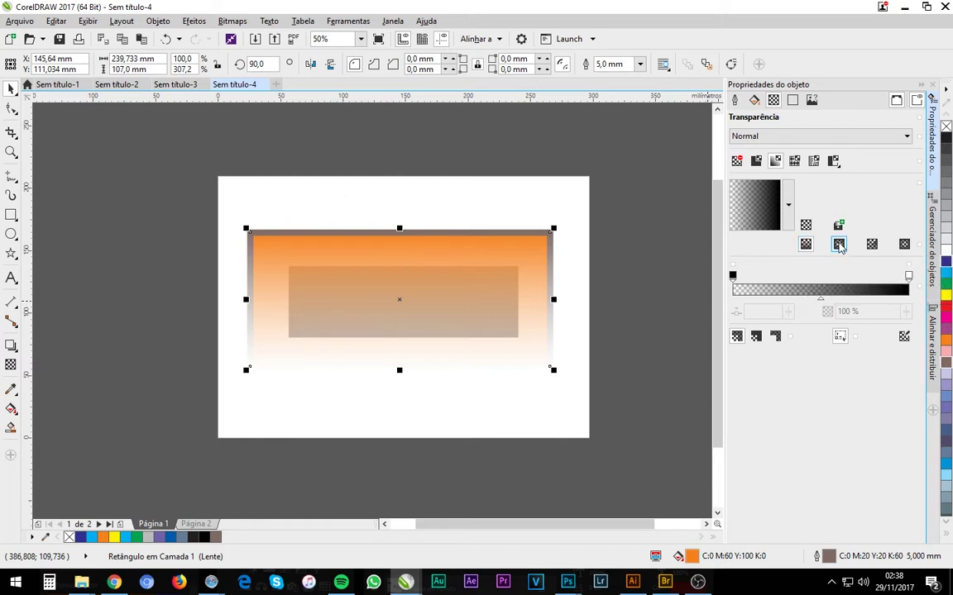
click(838, 244)
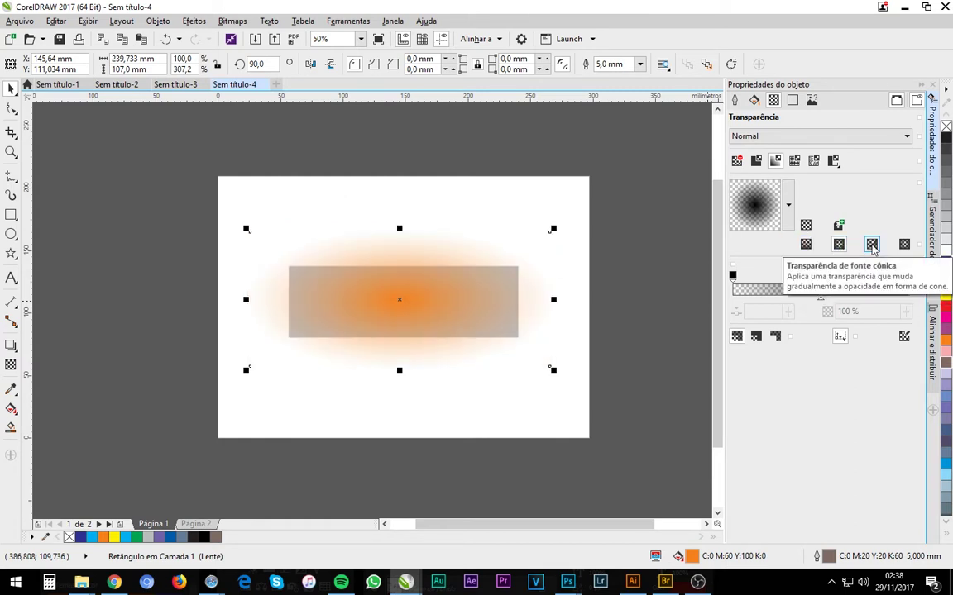
click(871, 244)
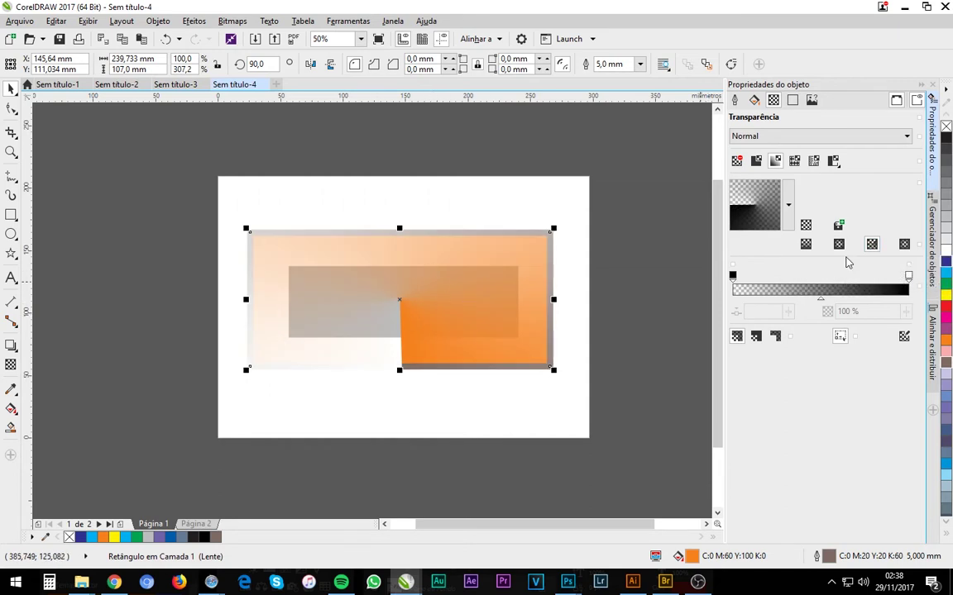
click(903, 245)
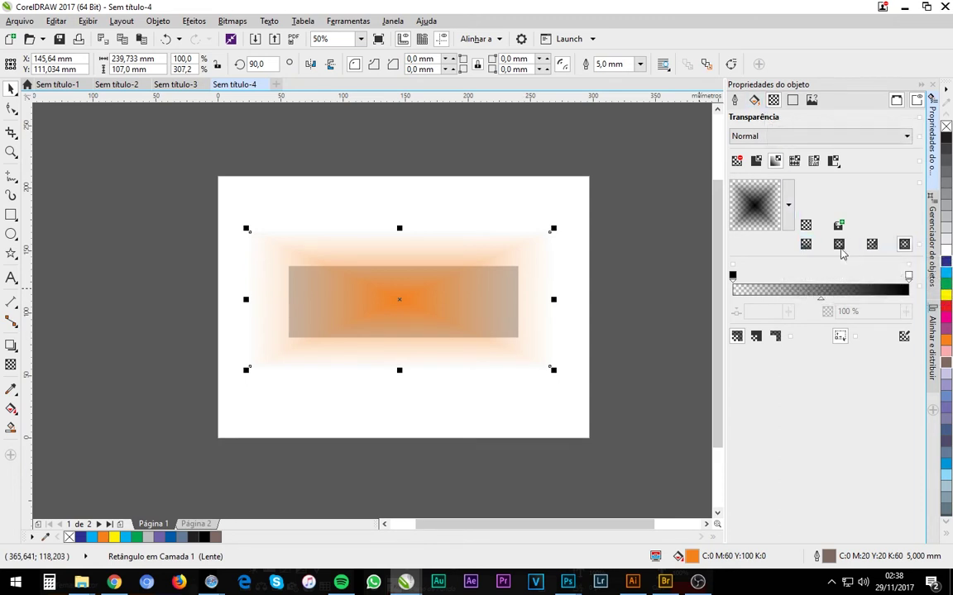
click(805, 244)
click(838, 244)
click(871, 244)
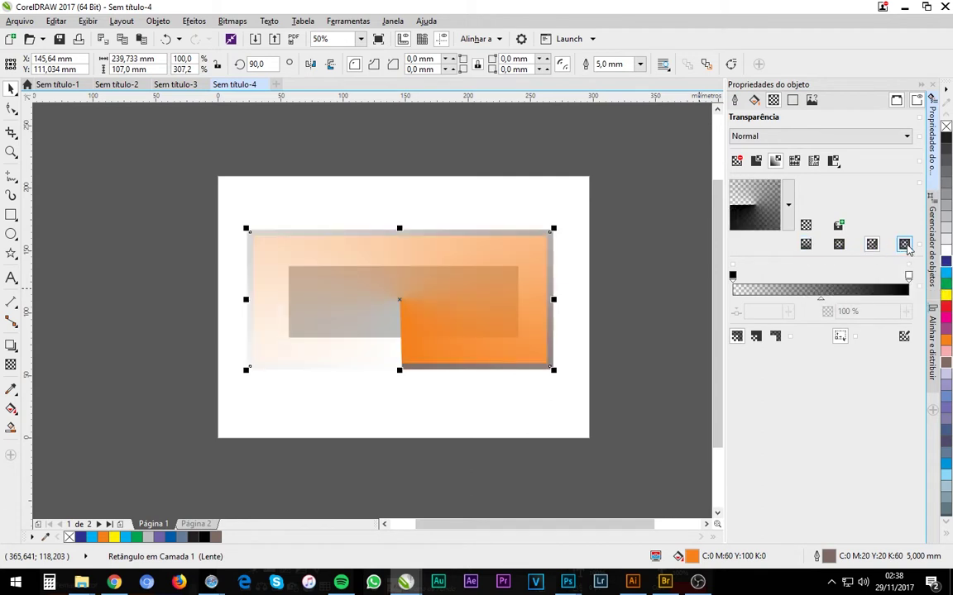
click(905, 246)
click(807, 247)
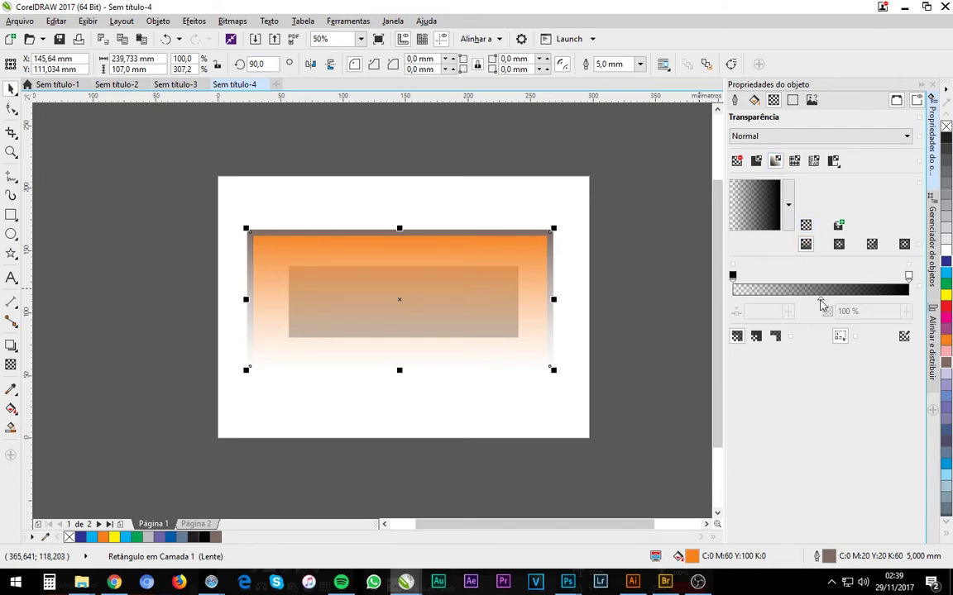
- Try the midpoint of the rectangle's linear transparency at 19% and 93%, and undo the last shift
mouse_move(823, 304)
mouse_down()
mouse_move(783, 304)
mouse_move(869, 306)
mouse_move(820, 306)
mouse_up()
click(732, 277)
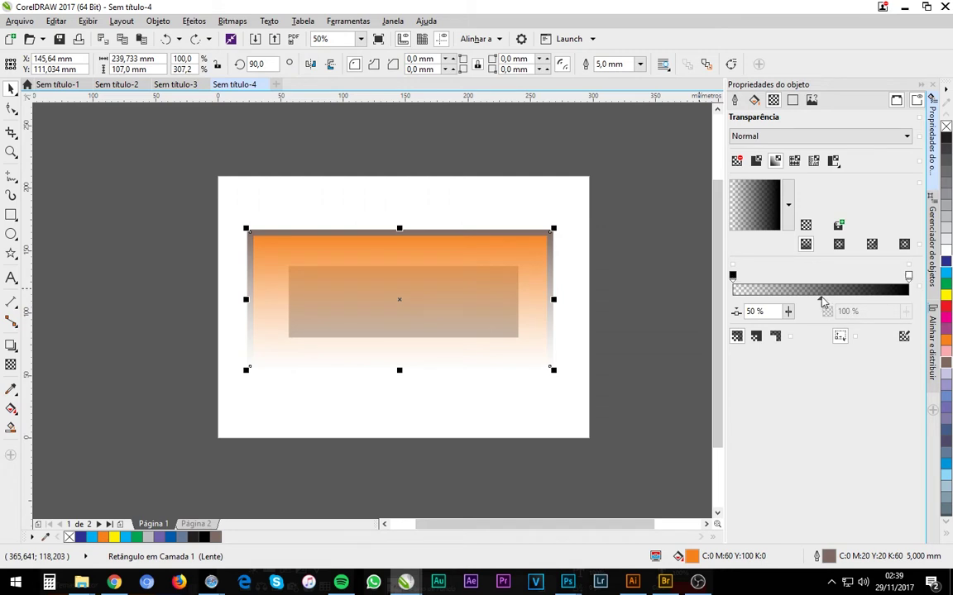
drag(823, 303, 766, 299)
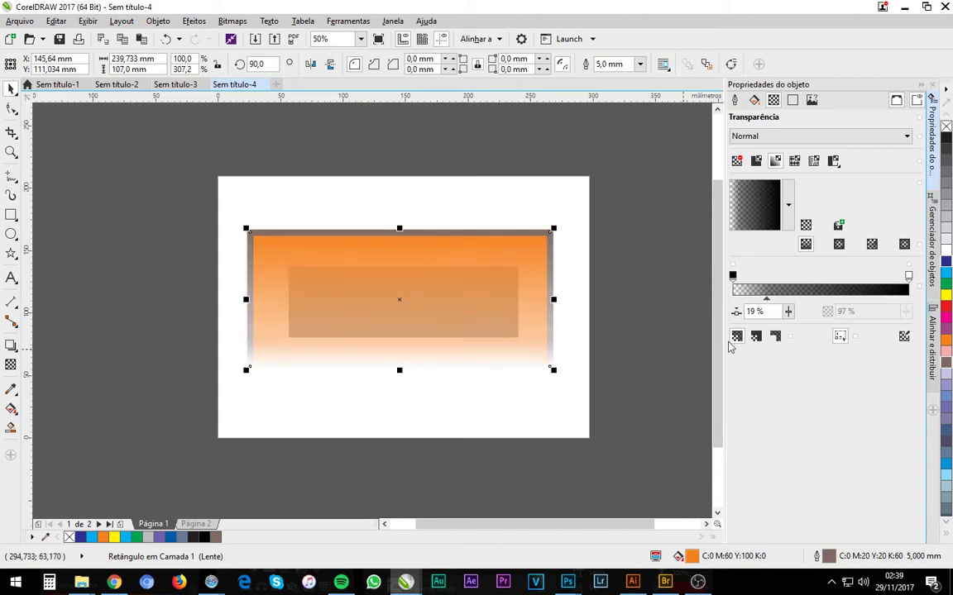
mouse_move(766, 303)
mouse_down()
mouse_move(745, 303)
mouse_move(898, 300)
mouse_up()
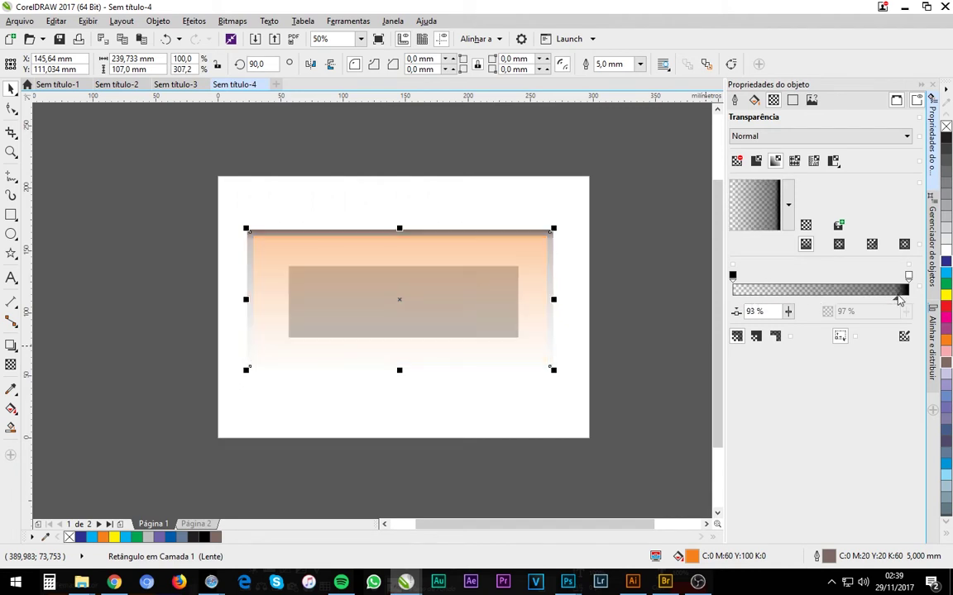
key(ctrl+z)
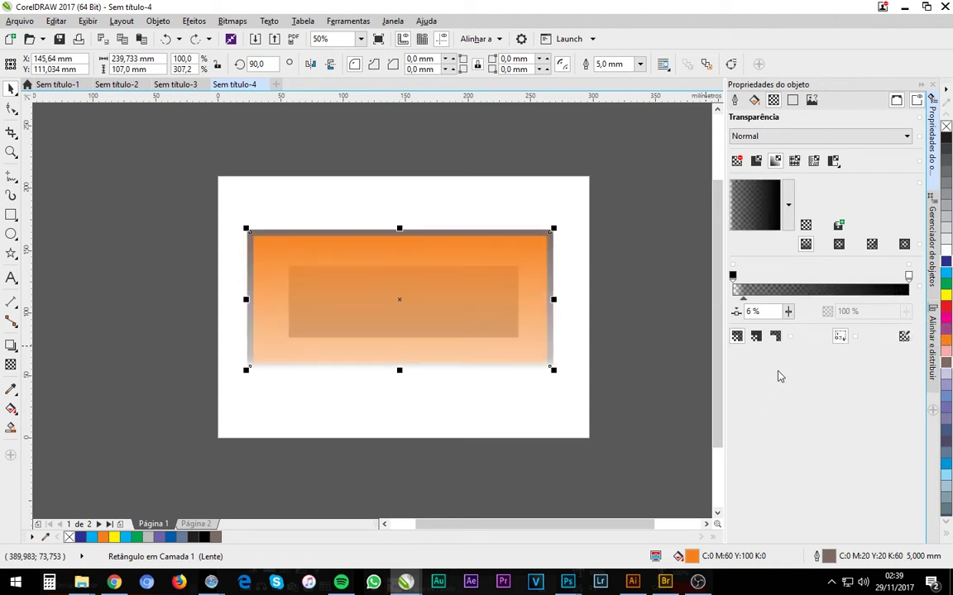
- Set the midpoint of the rectangle's linear transparency to 50%
double_click(754, 311)
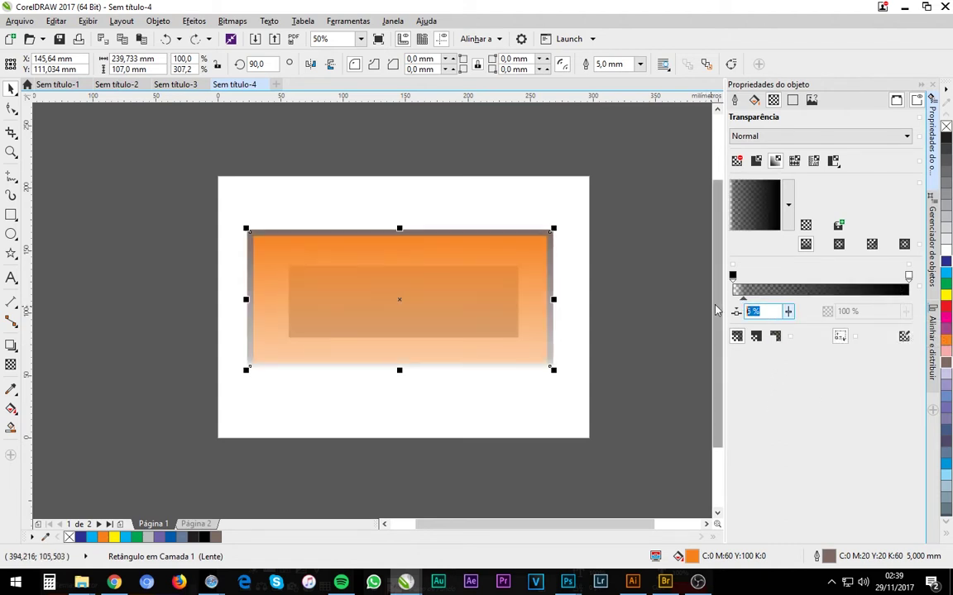
text(50)
key(Return)
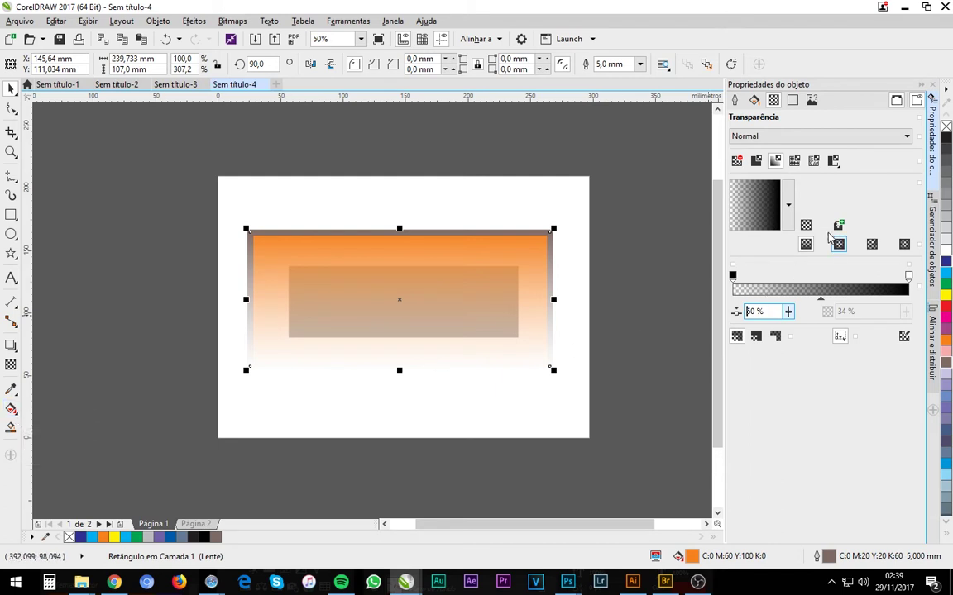
- Activate interactive on-object editing of the rectangle's linear transparency
click(805, 227)
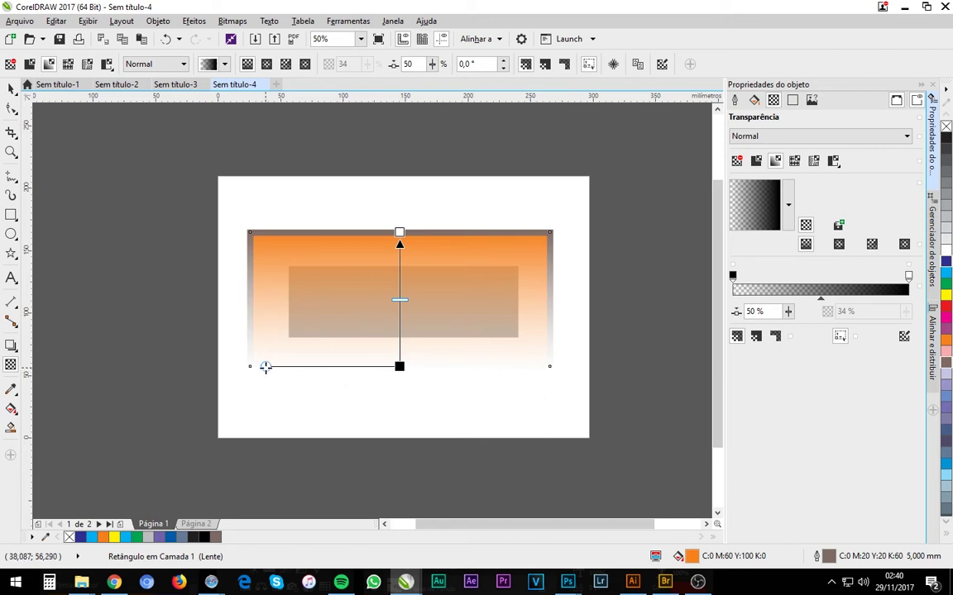
- Try skewing and rotating the rectangle's transparency gradient with its on-object handles, undoing each change
drag(265, 367, 354, 431)
key(ctrl+z)
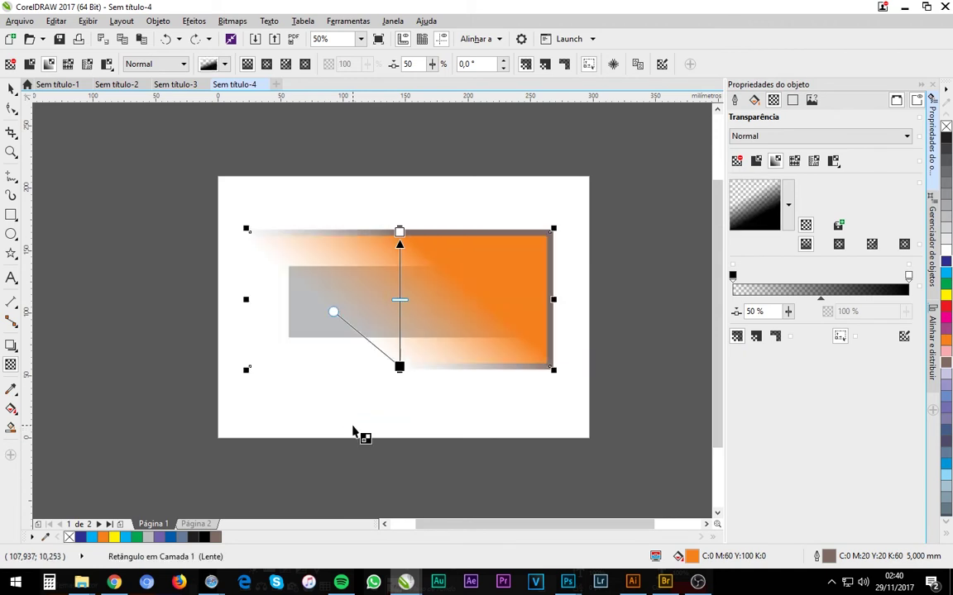
key(ctrl+z)
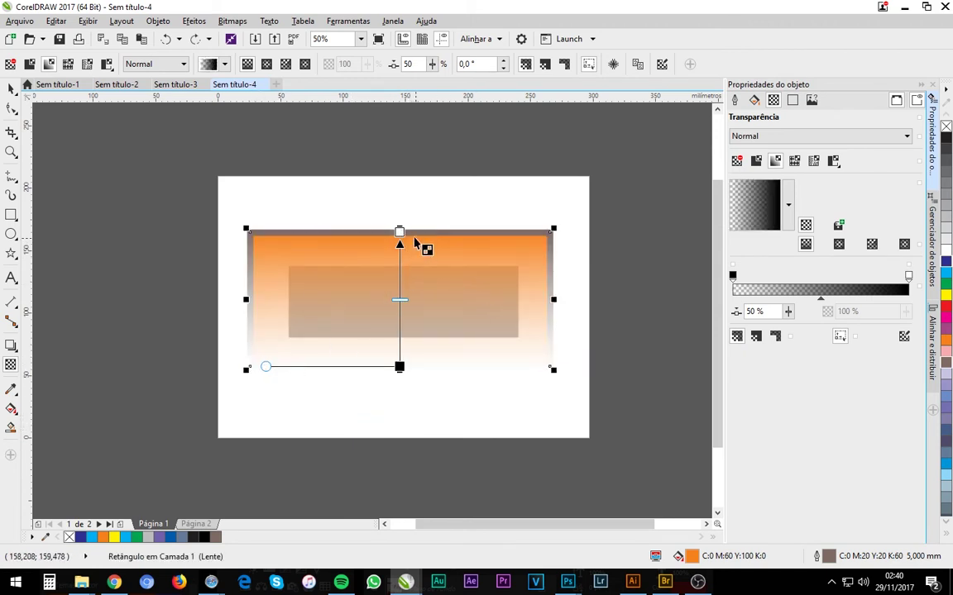
drag(400, 231, 543, 358)
key(ctrl+z)
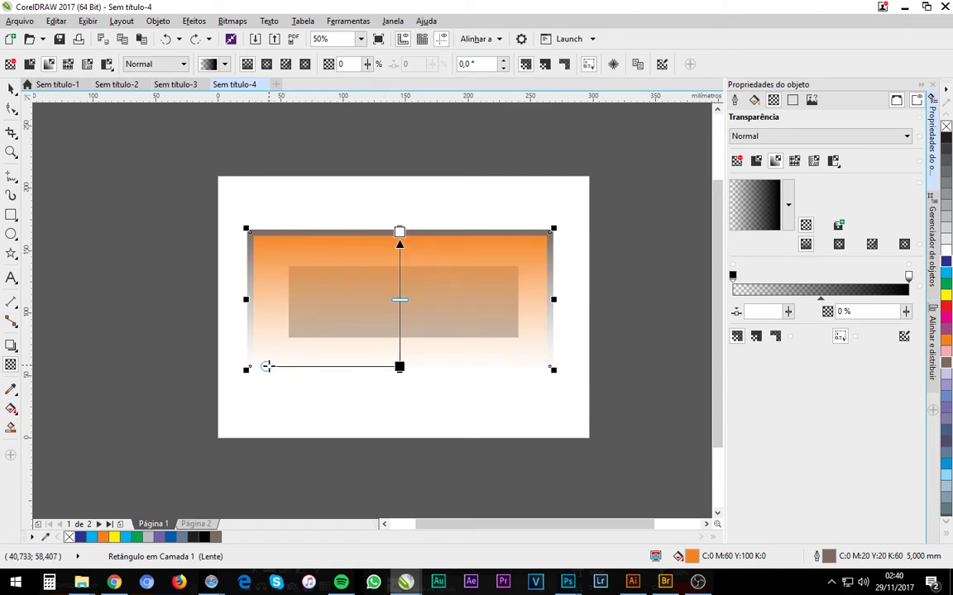
drag(265, 366, 304, 308)
key(ctrl+z)
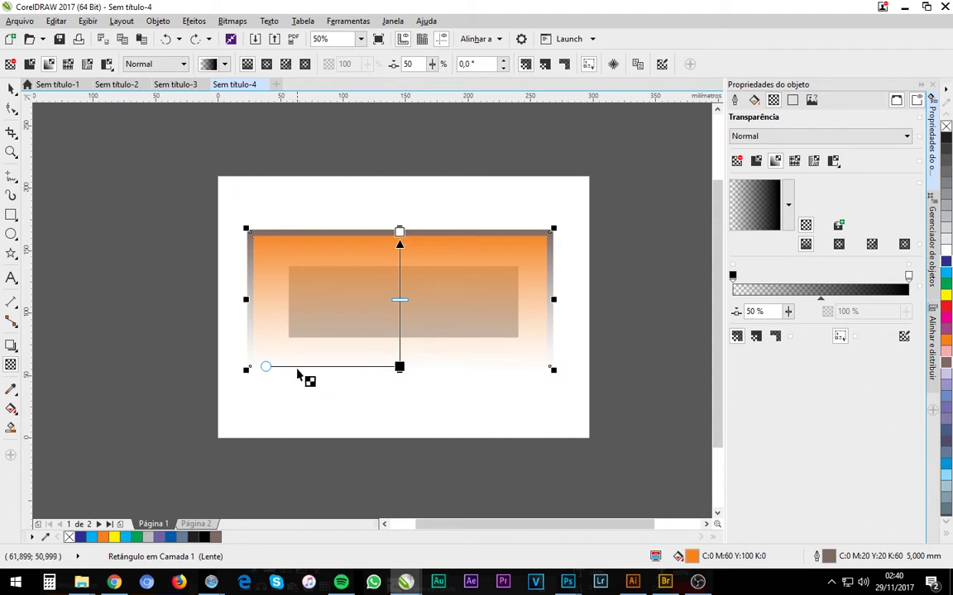
- Lengthen and shorten the transparency gradient, leaving its opaque end node just below the rectangle's upper edge
drag(400, 230, 399, 141)
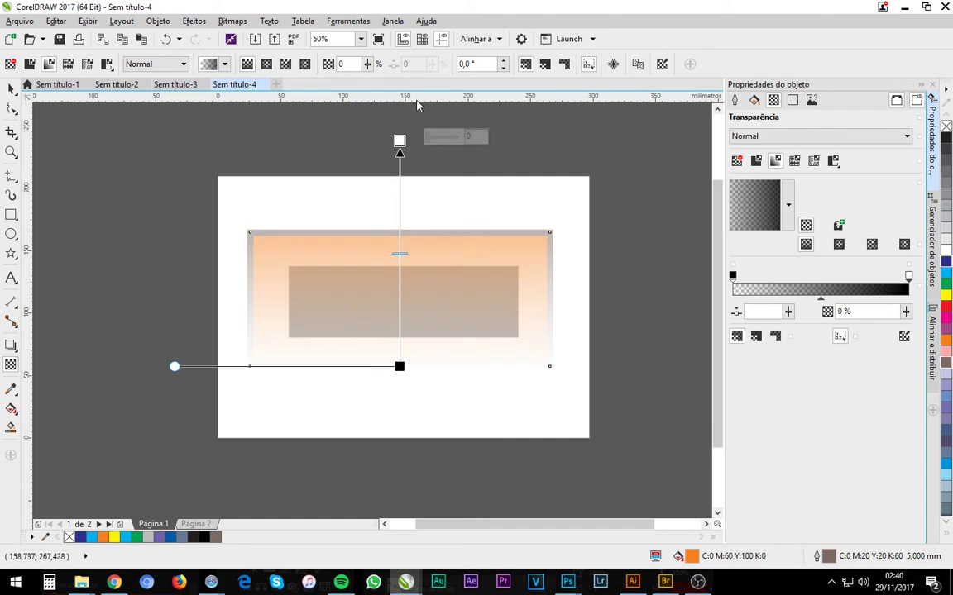
drag(401, 143, 417, 251)
drag(399, 144, 397, 321)
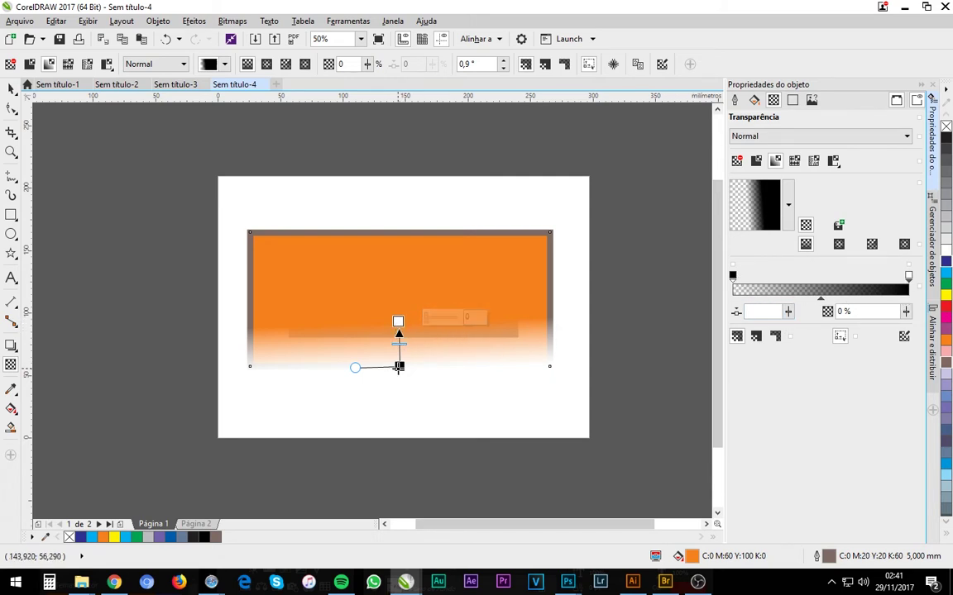
drag(397, 322, 399, 255)
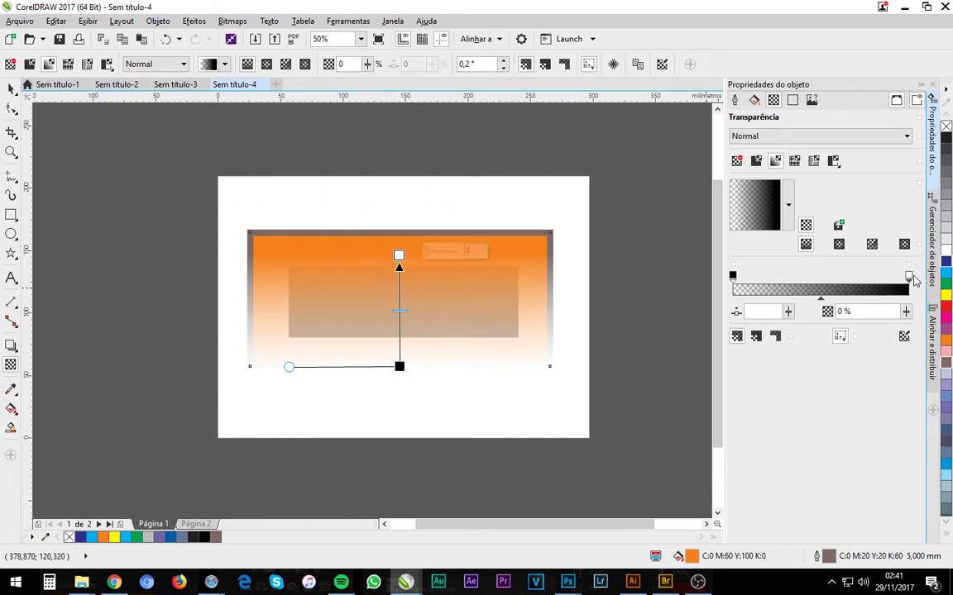
- Try 30% transparency on the gradient's opaque end node, return it to 0%, and check the start node's transparency
click(435, 251)
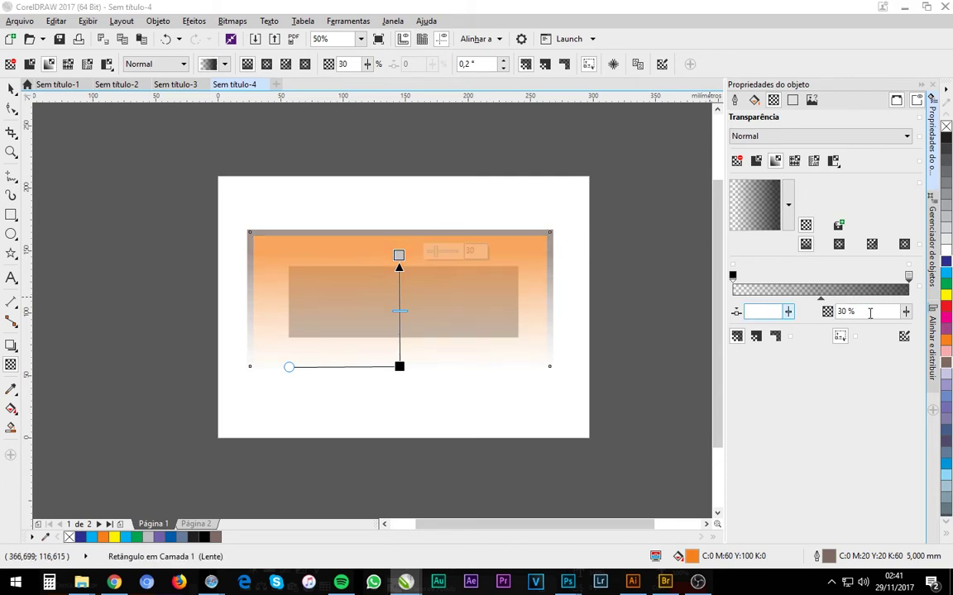
click(908, 276)
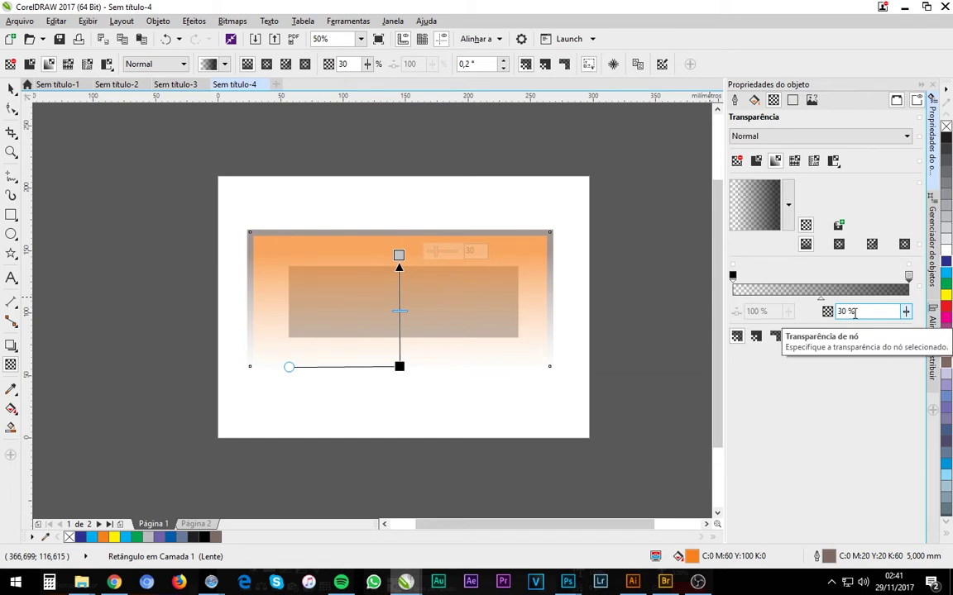
click(908, 276)
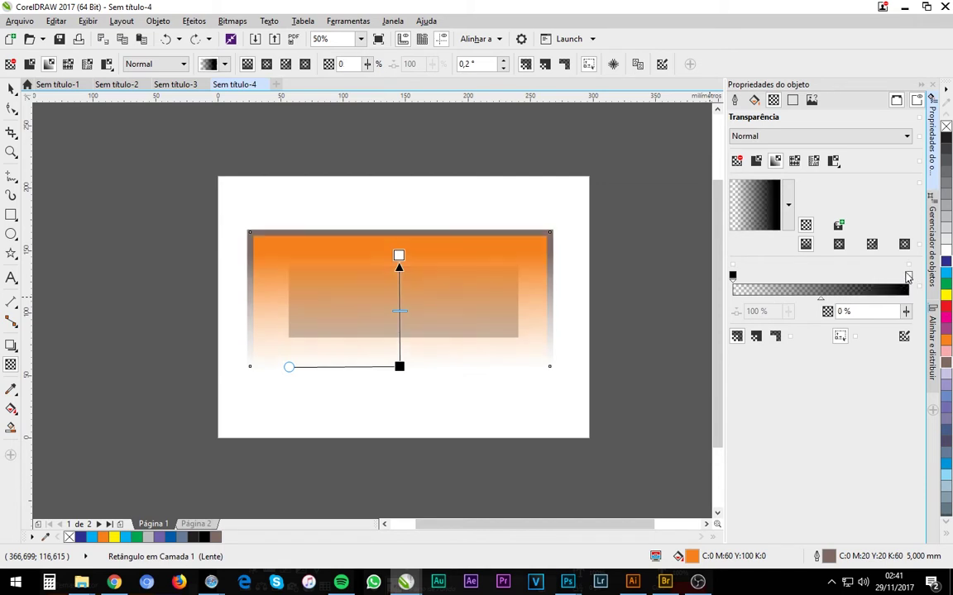
click(733, 276)
click(843, 311)
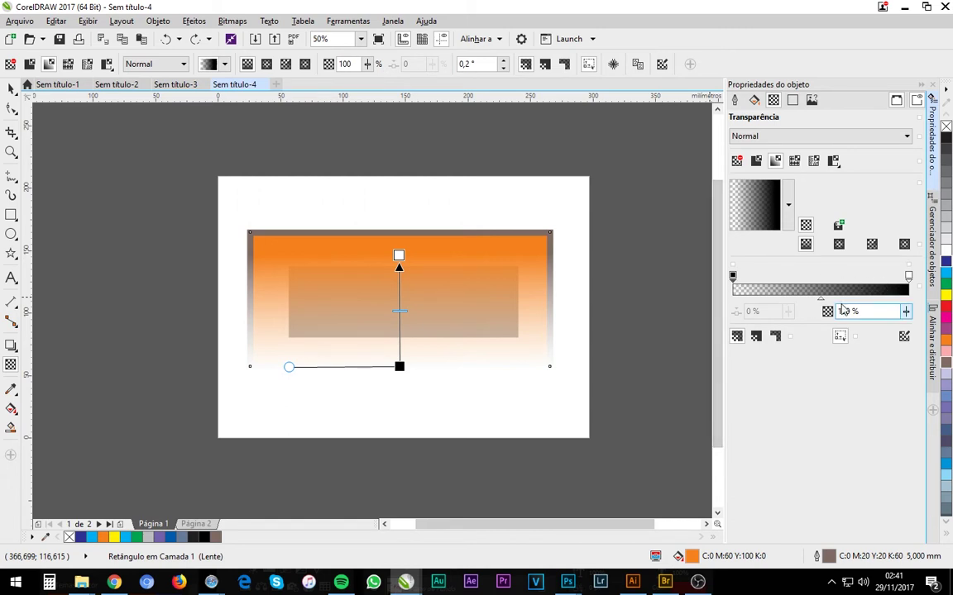
- Try a node transparency of 20% on the gradient's end node and set it back to 0%
click(908, 278)
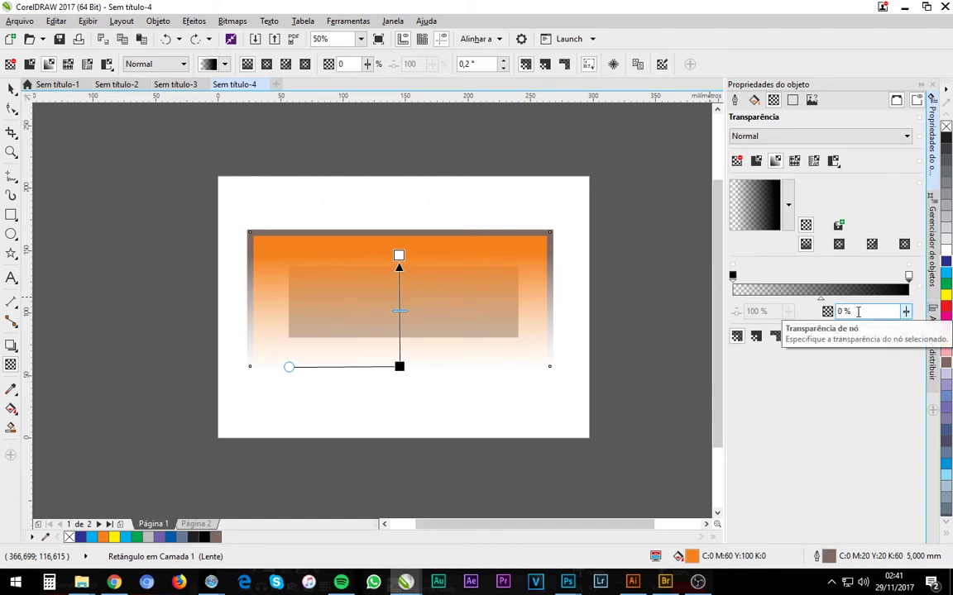
triple_click(868, 311)
text(20)
key(Return)
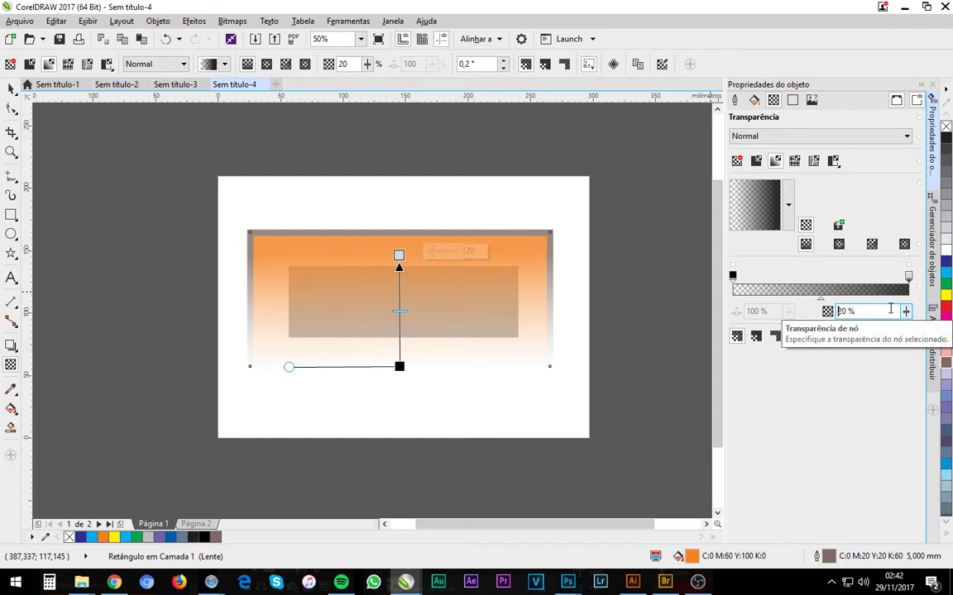
click(825, 314)
text(0)
key(Return)
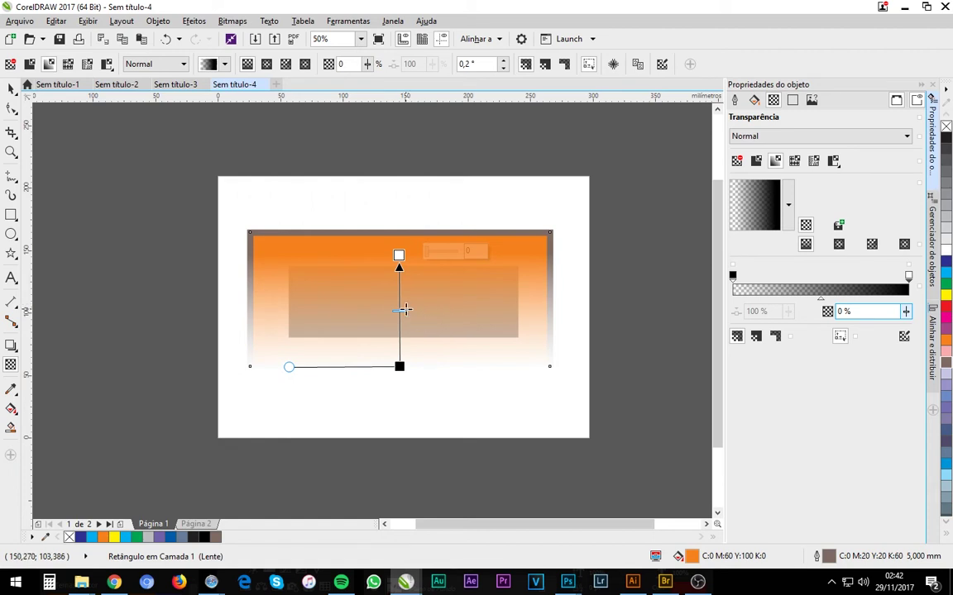
- Move the midpoint of the rectangle's transparency gradient closer to its opaque end node
mouse_move(402, 311)
mouse_down()
mouse_move(404, 347)
mouse_move(414, 289)
mouse_up()
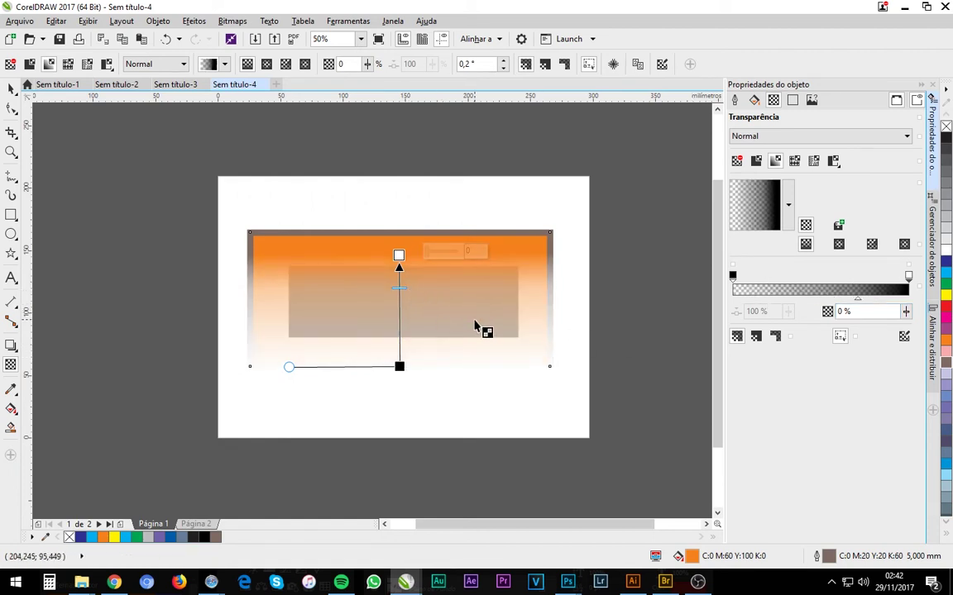
- Undo the latest midpoint moves of the rectangle's transparency gradient
key(ctrl+z)
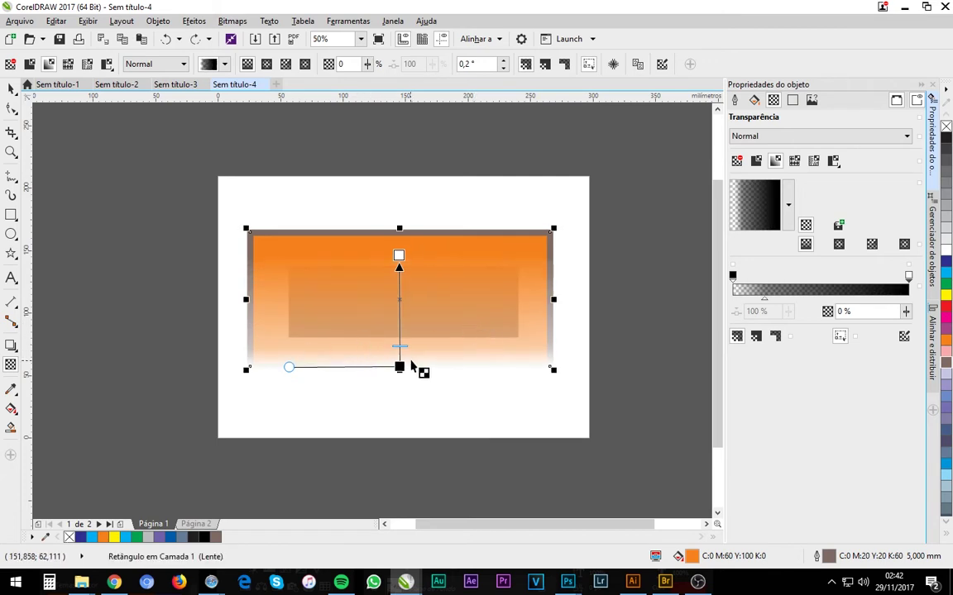
key(ctrl+z)
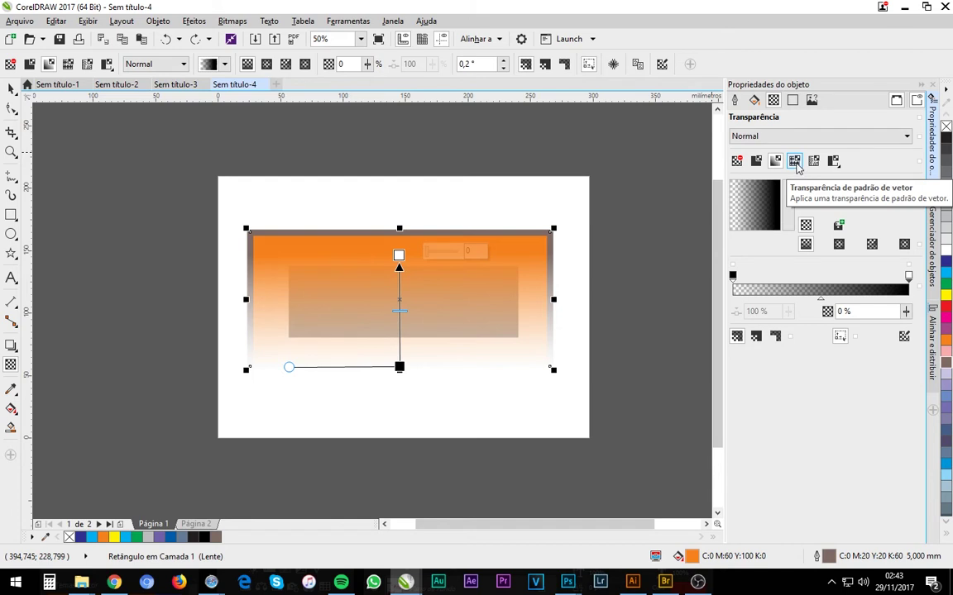
- Replace the rectangle's gradient transparency with a vector pattern transparency and look through the available patterns
click(813, 160)
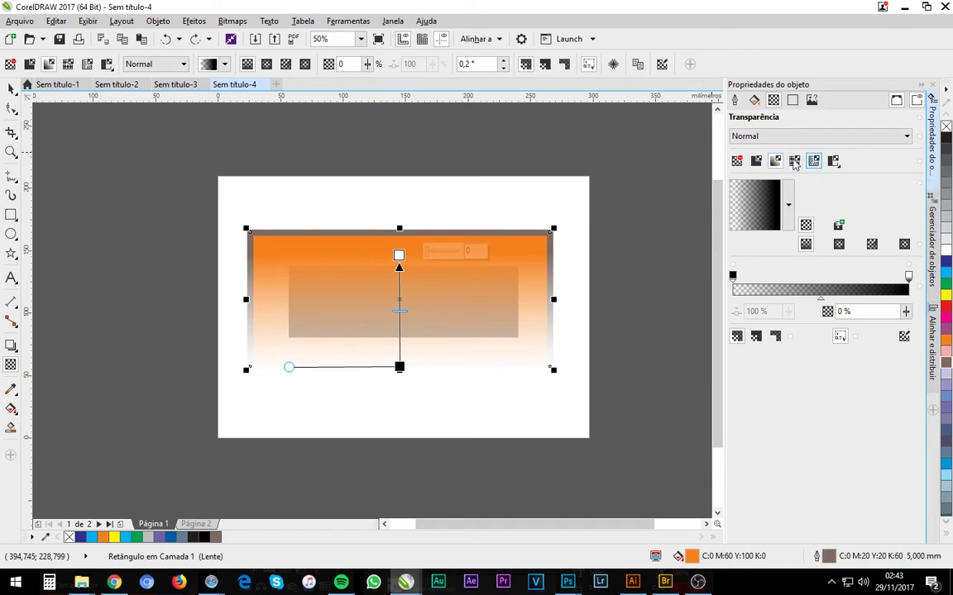
click(793, 162)
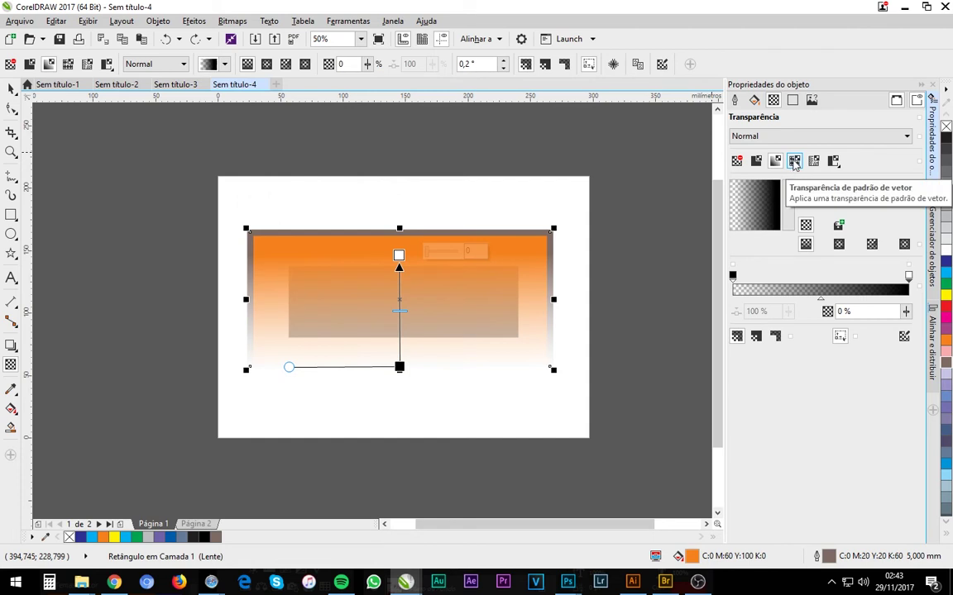
click(795, 162)
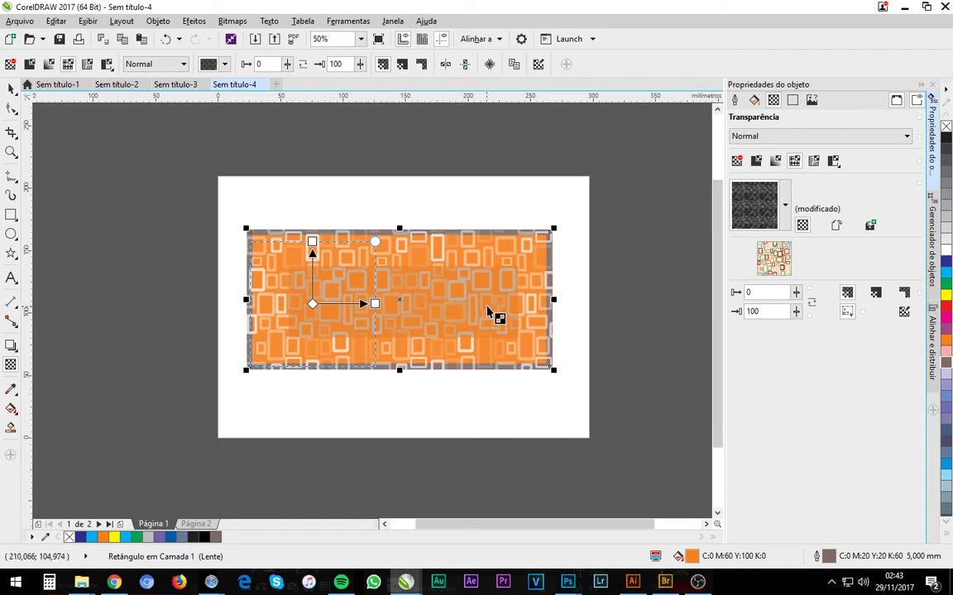
click(785, 207)
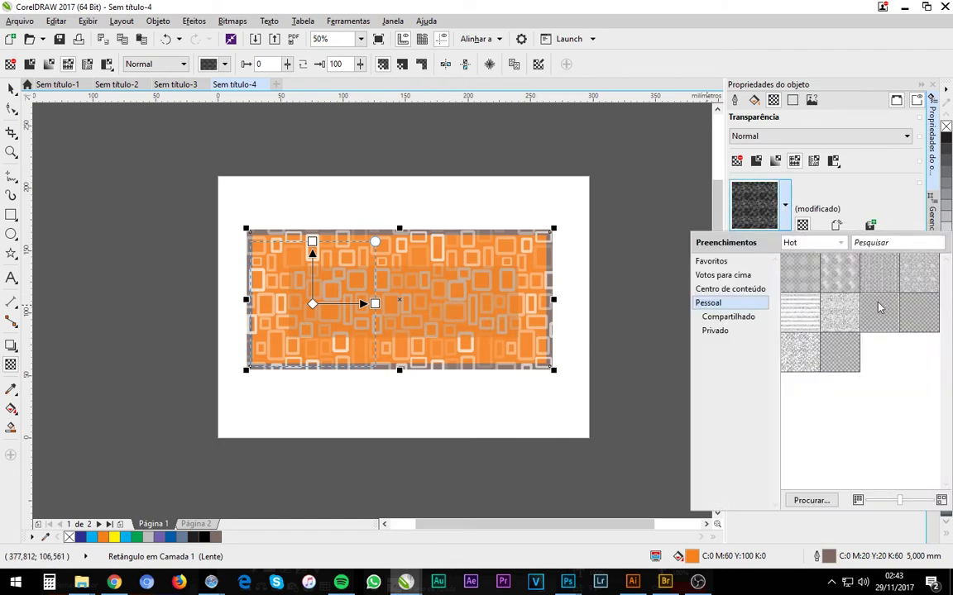
click(783, 198)
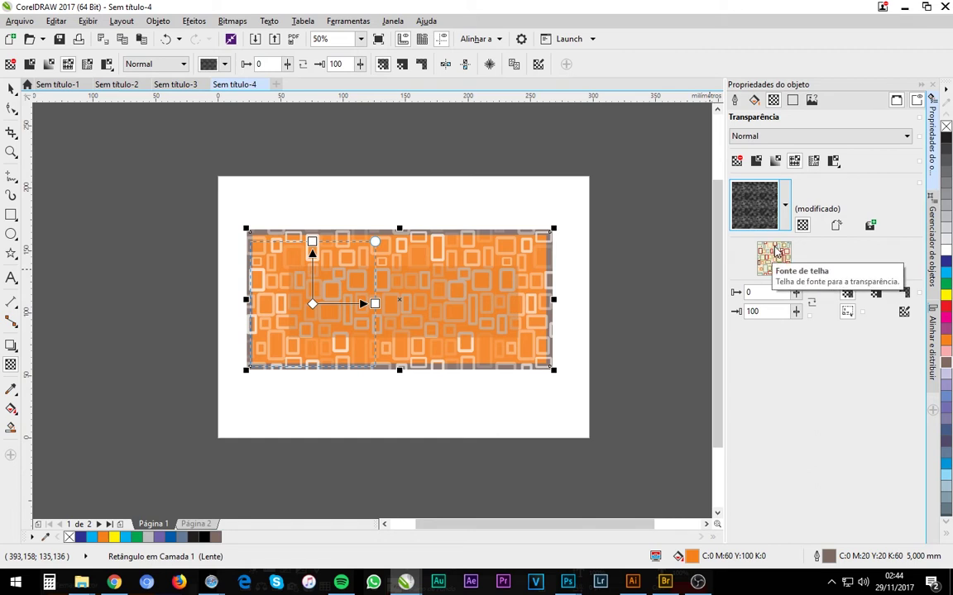
- Shift the transparency pattern tile toward the rectangle's centre, then enlarge and rotate it clockwise
drag(364, 304, 400, 305)
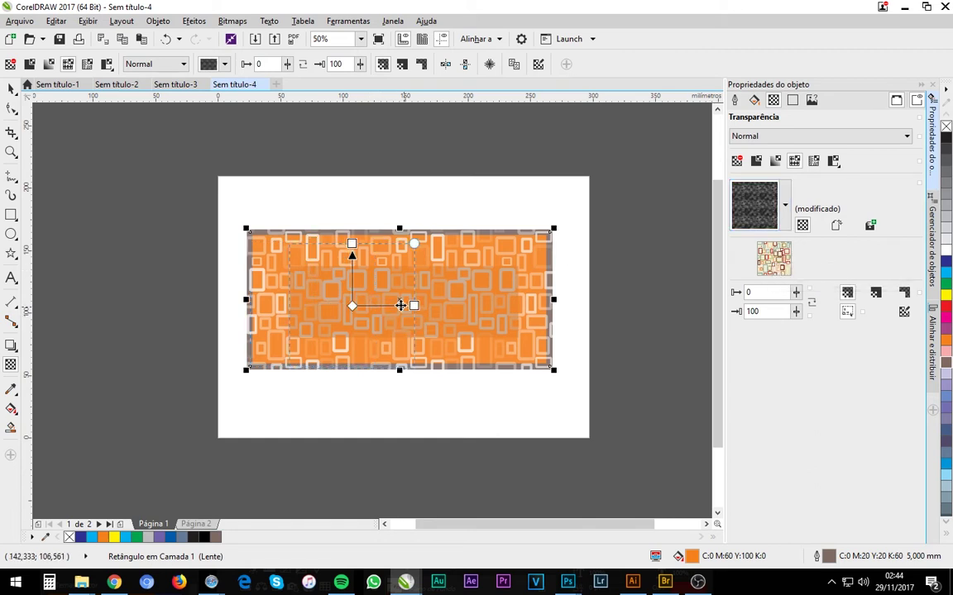
drag(425, 242, 548, 230)
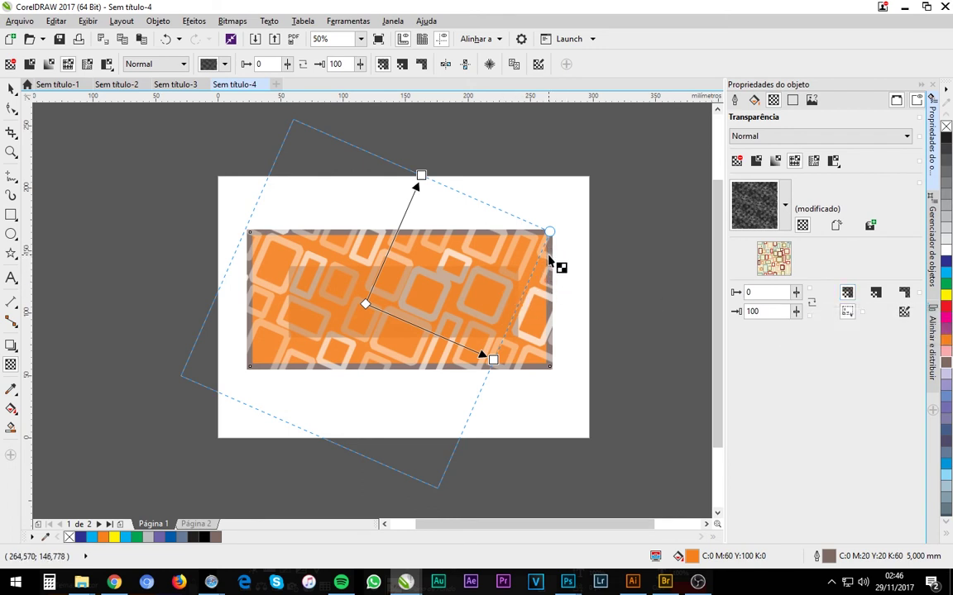
- Try the vector pattern transparency on the fill only and on the outline only, returning it to both
click(878, 296)
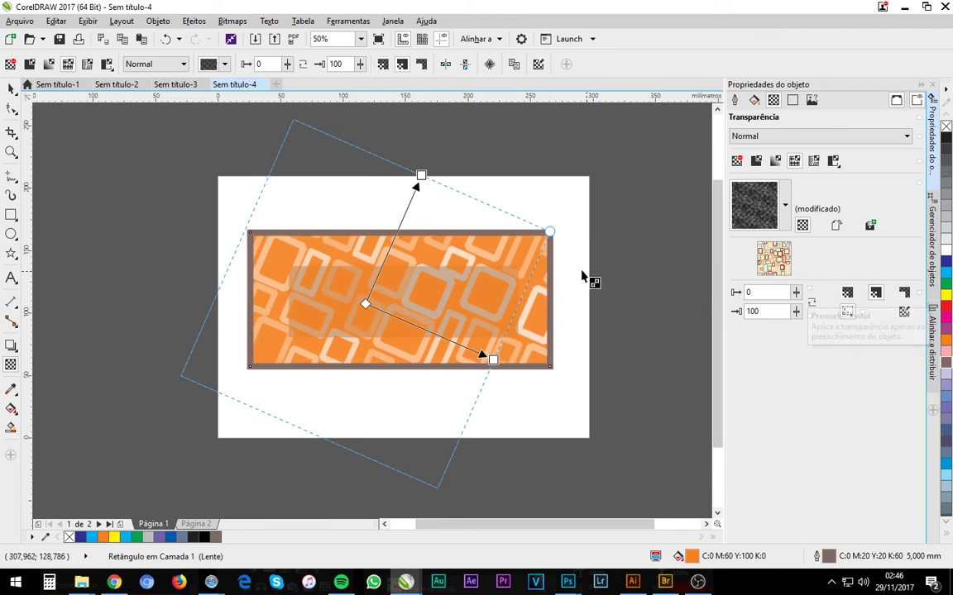
click(904, 294)
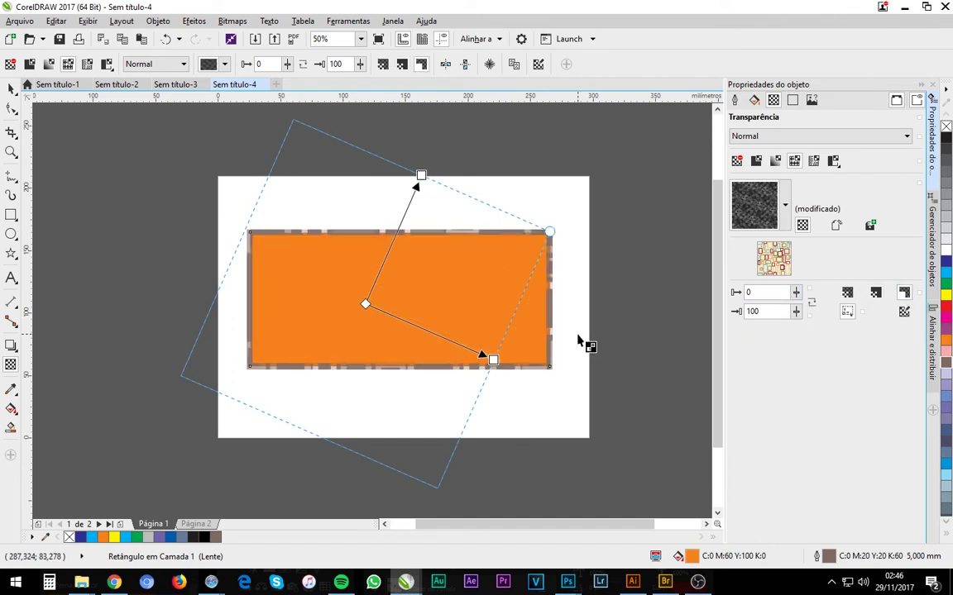
click(847, 292)
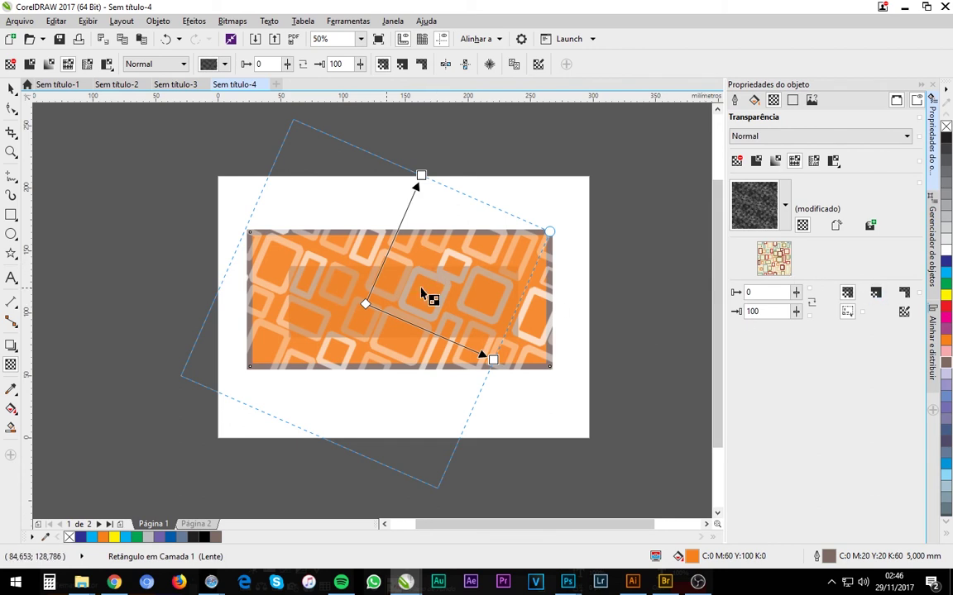
click(877, 294)
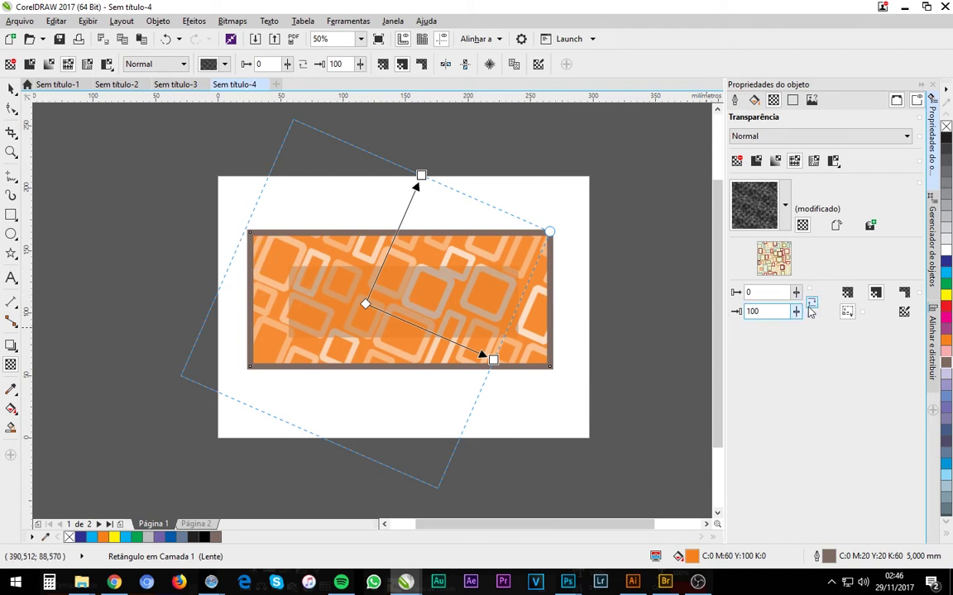
click(903, 293)
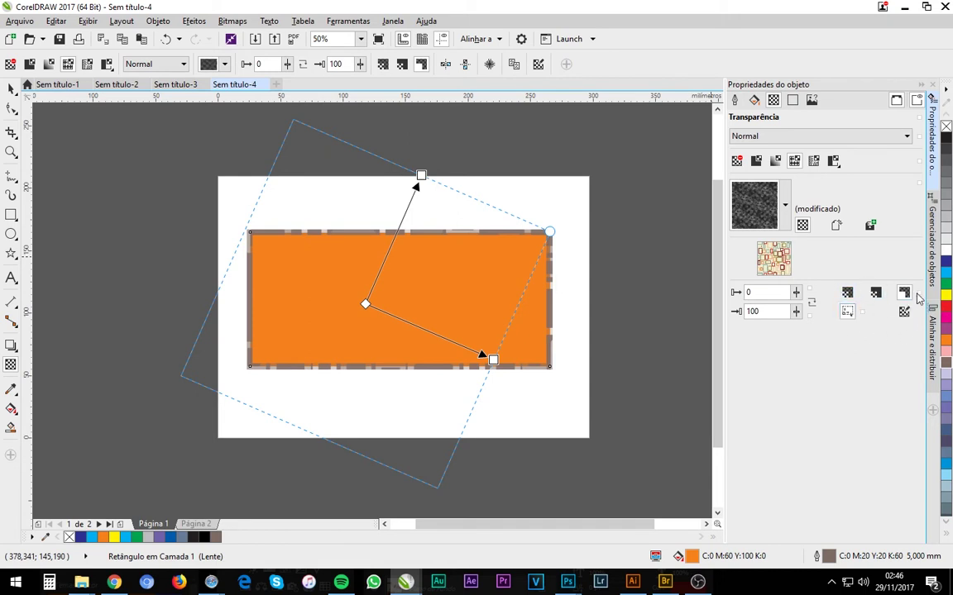
click(847, 292)
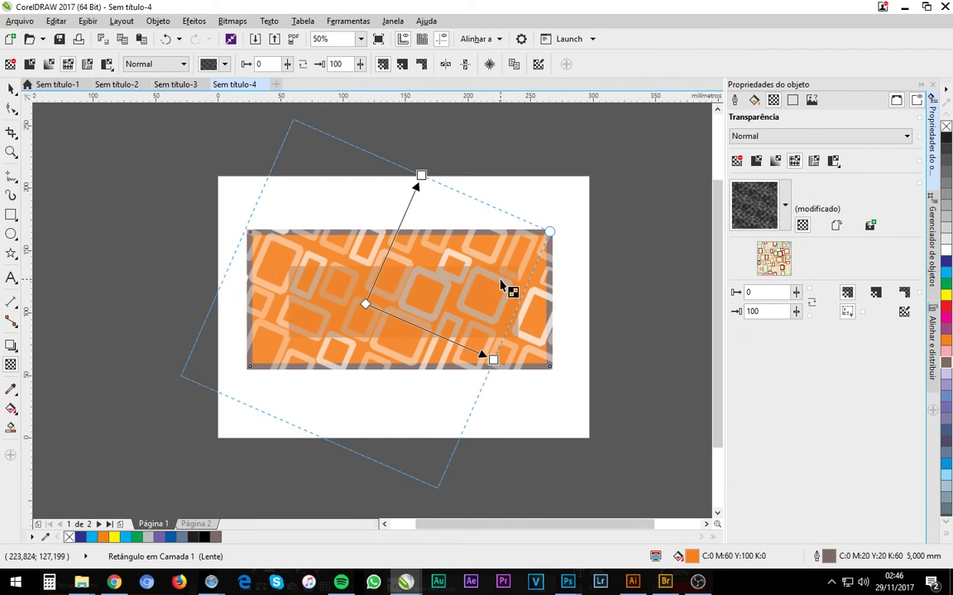
- Apply a bitmap pattern transparency to the rectangle and drop the Telha de Estanho pattern onto it
click(814, 162)
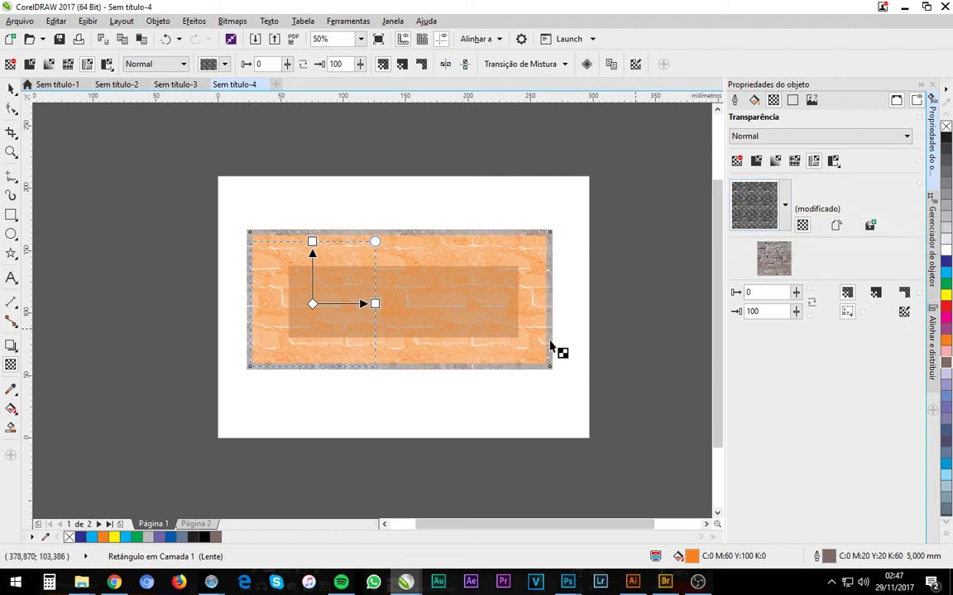
scroll(285, 273, up, 2)
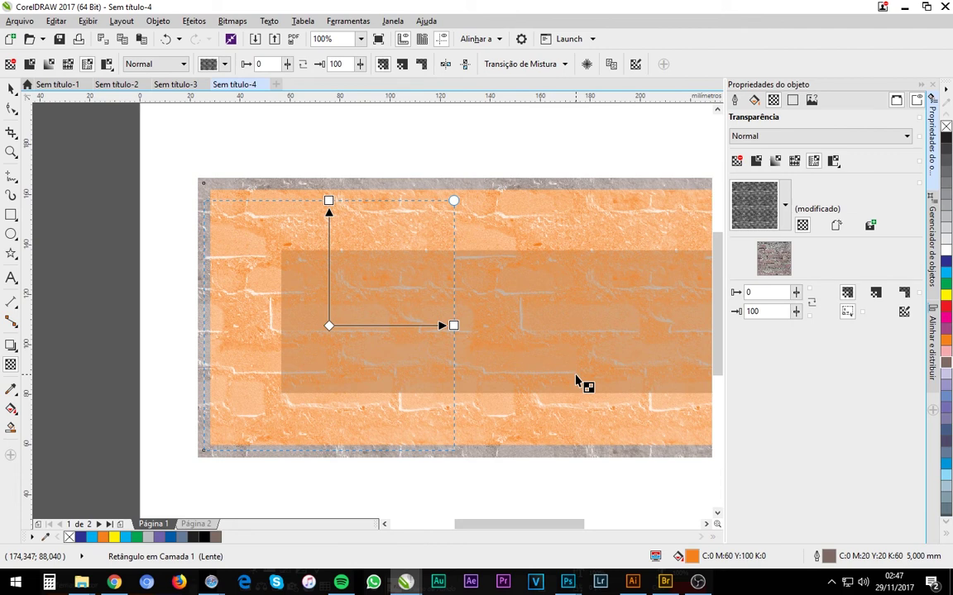
click(784, 206)
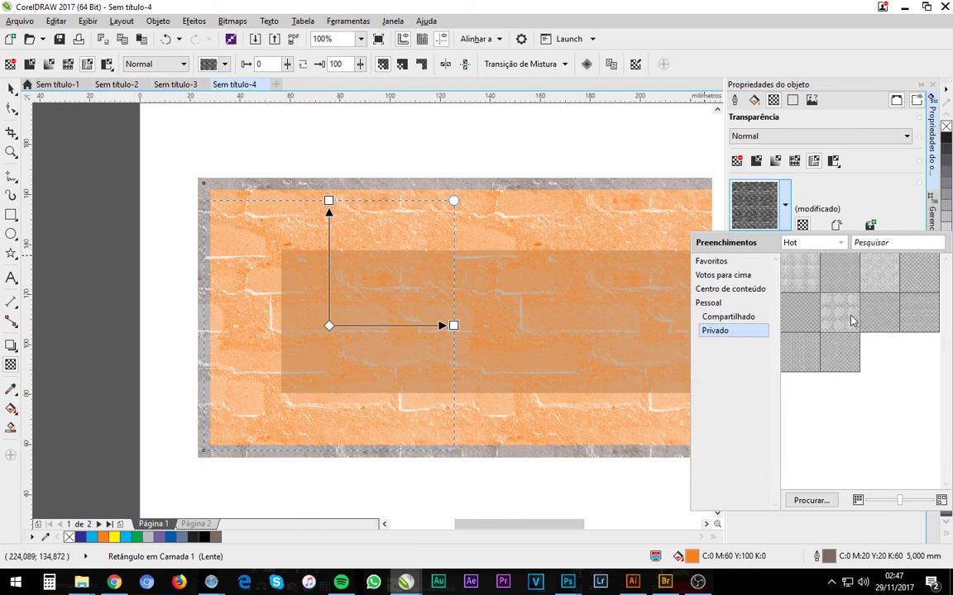
mouse_move(852, 321)
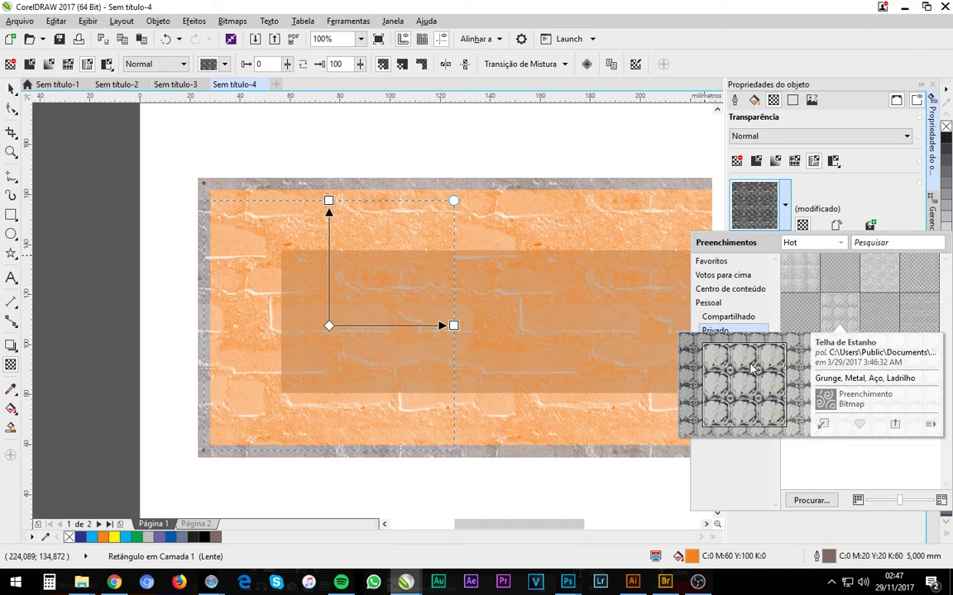
drag(800, 310, 517, 361)
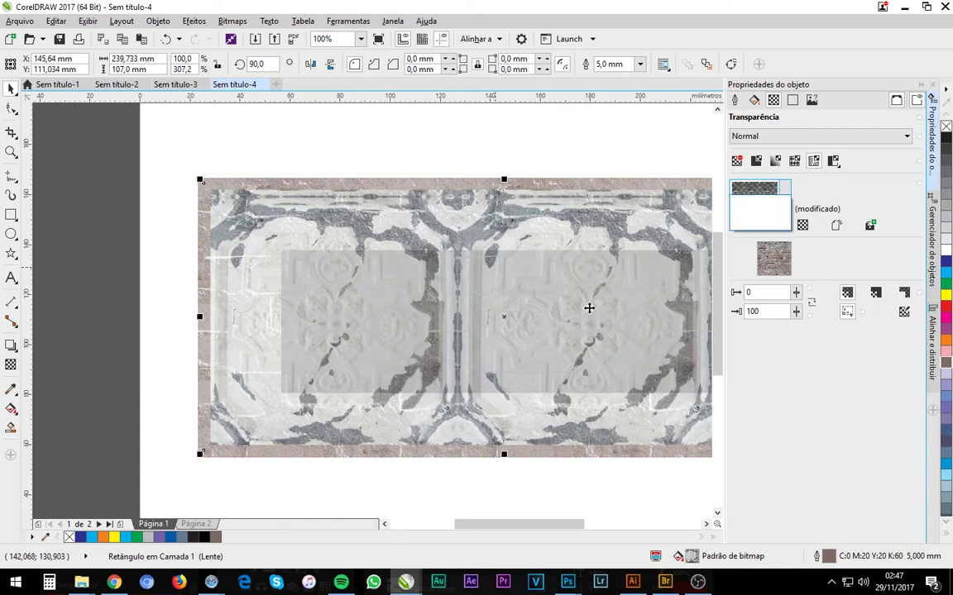
- Undo back to the vector pattern transparency and apply a bitmap pattern transparency to the rectangle again
click(329, 146)
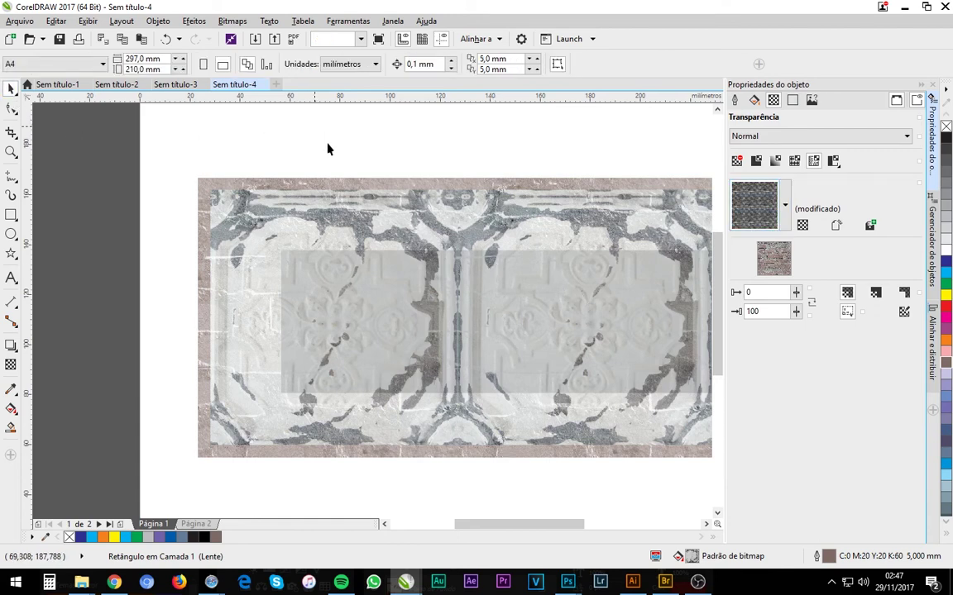
click(366, 219)
key(ctrl+z)
key(ctrl+shift+z)
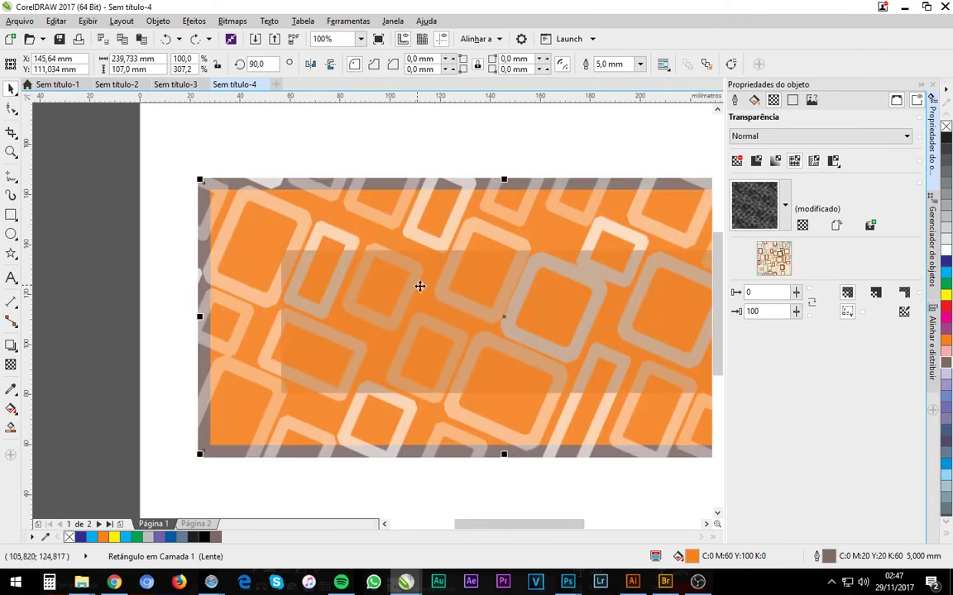
click(814, 162)
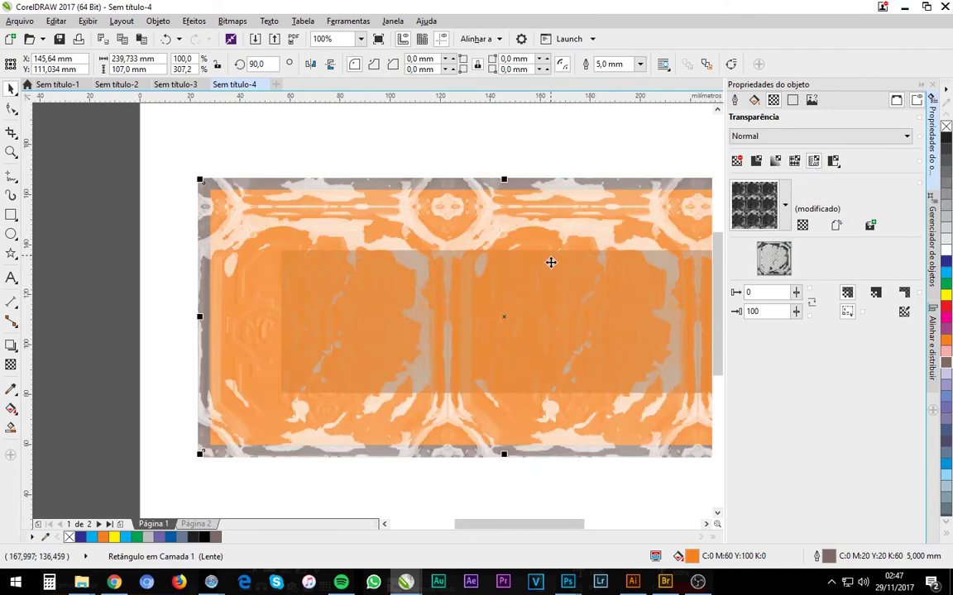
- Apply a two-colour ring pattern transparency to the rectangle and compare it on fill, outline and both, leaving it on both
click(834, 162)
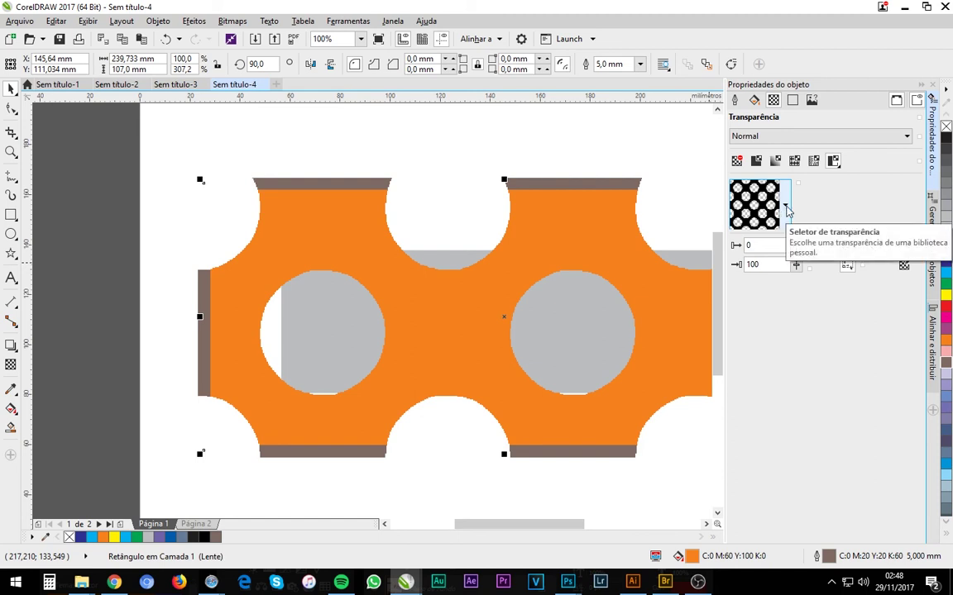
click(785, 208)
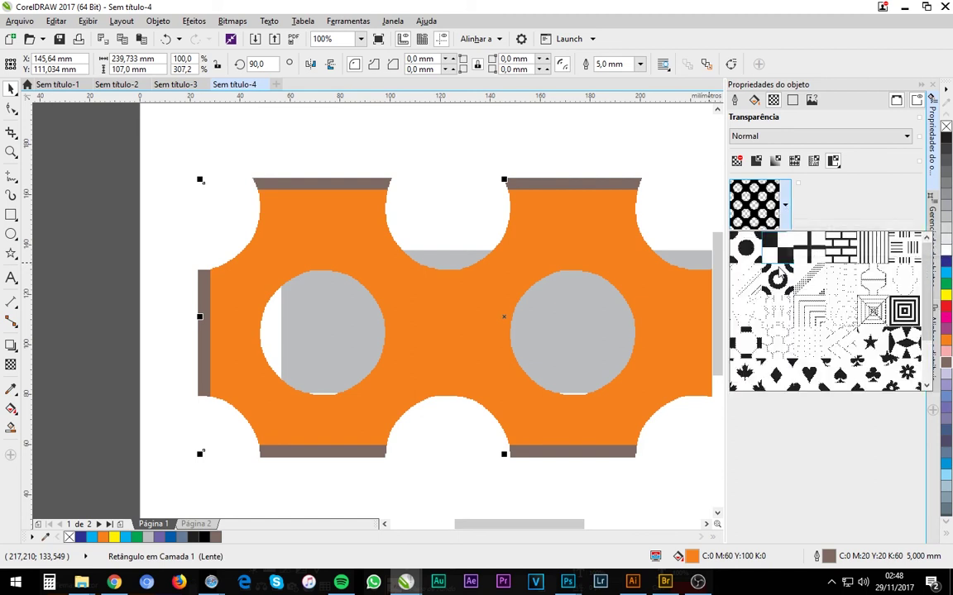
click(712, 248)
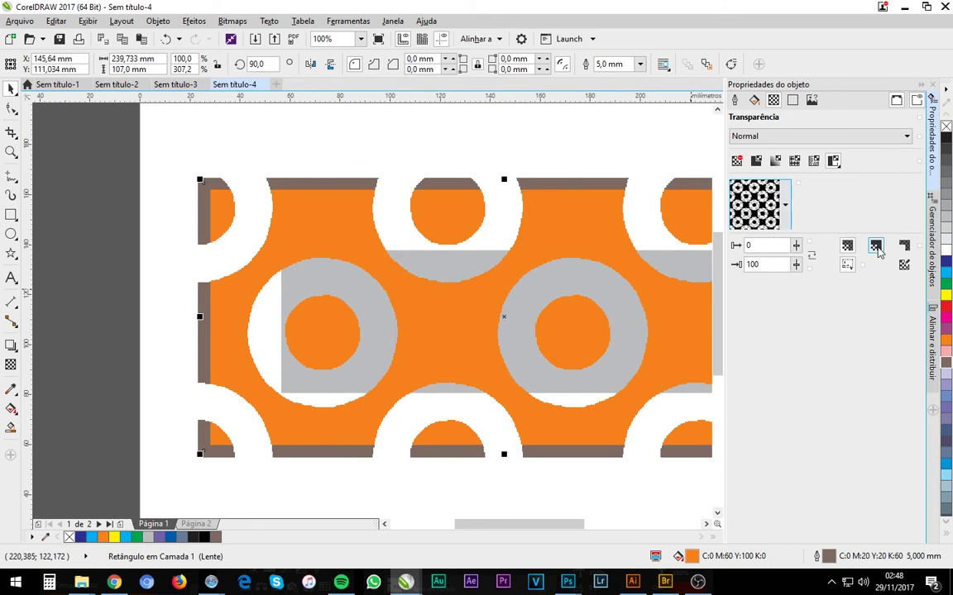
click(875, 247)
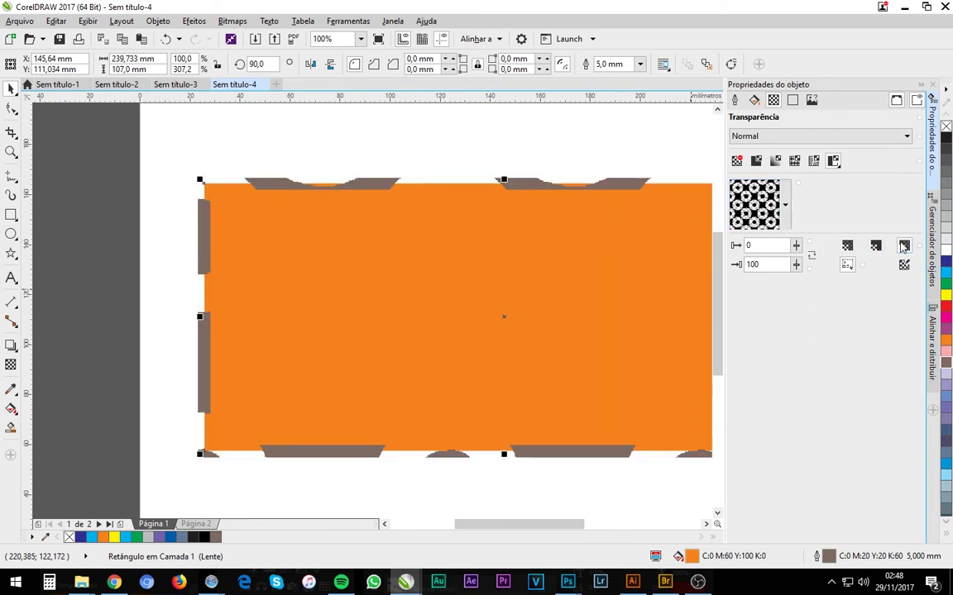
click(847, 248)
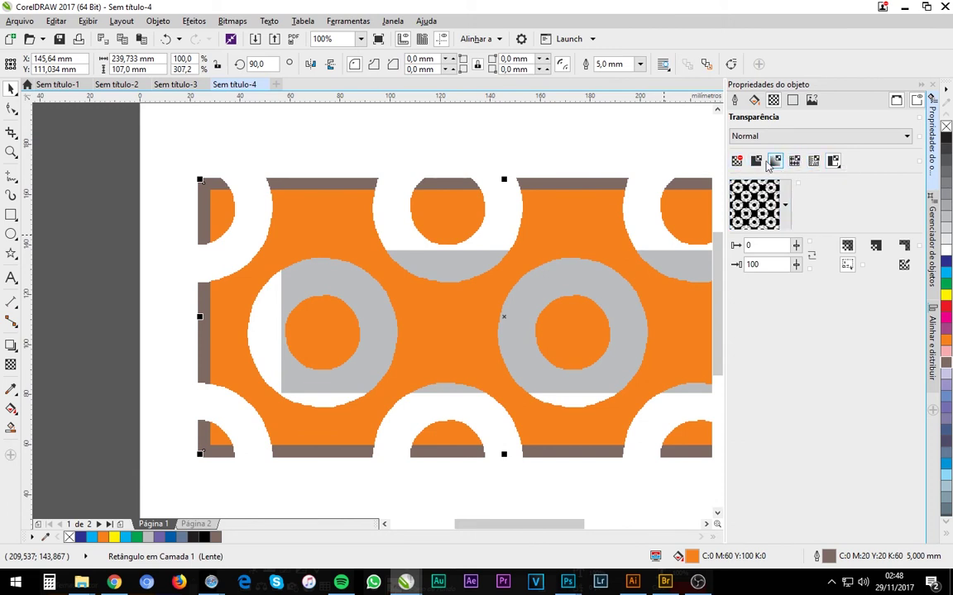
- Switch the rectangle to uniform transparency and view the available blend modes, keeping Normal
click(757, 162)
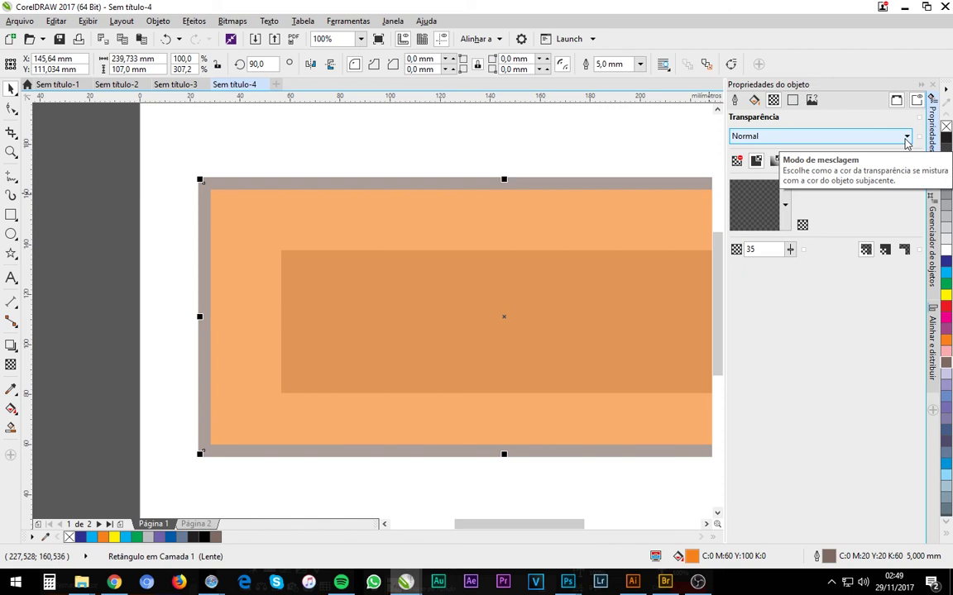
click(906, 138)
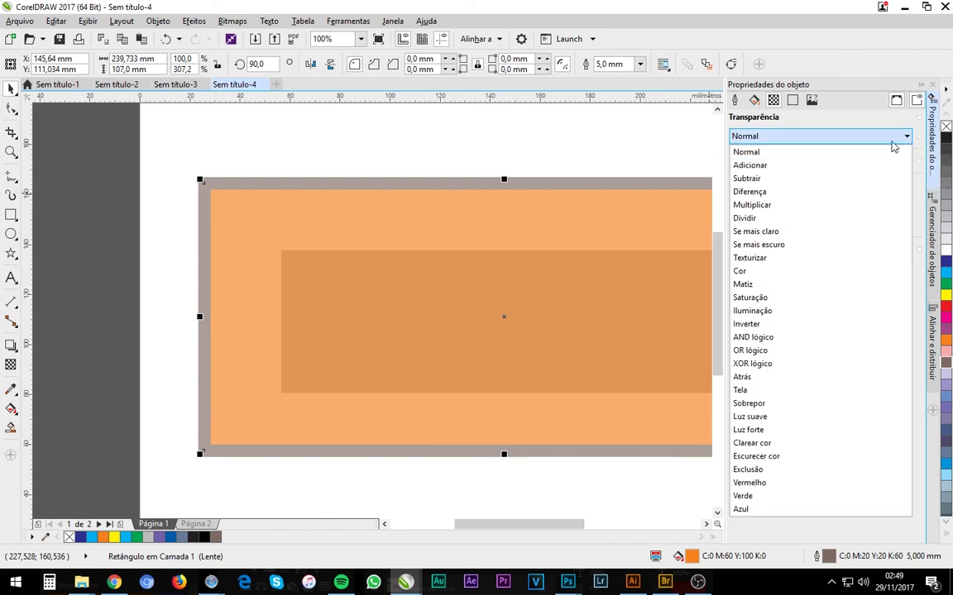
click(710, 151)
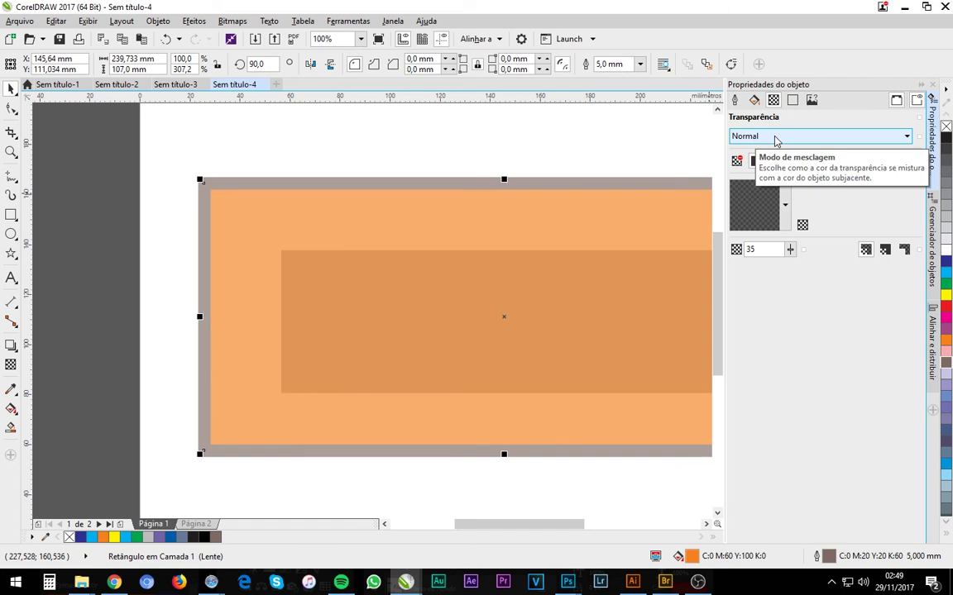
- Apply a vector pattern transparency to the rectangle, try the Adicionar blend mode, and set the blend mode to Subtrair
click(794, 161)
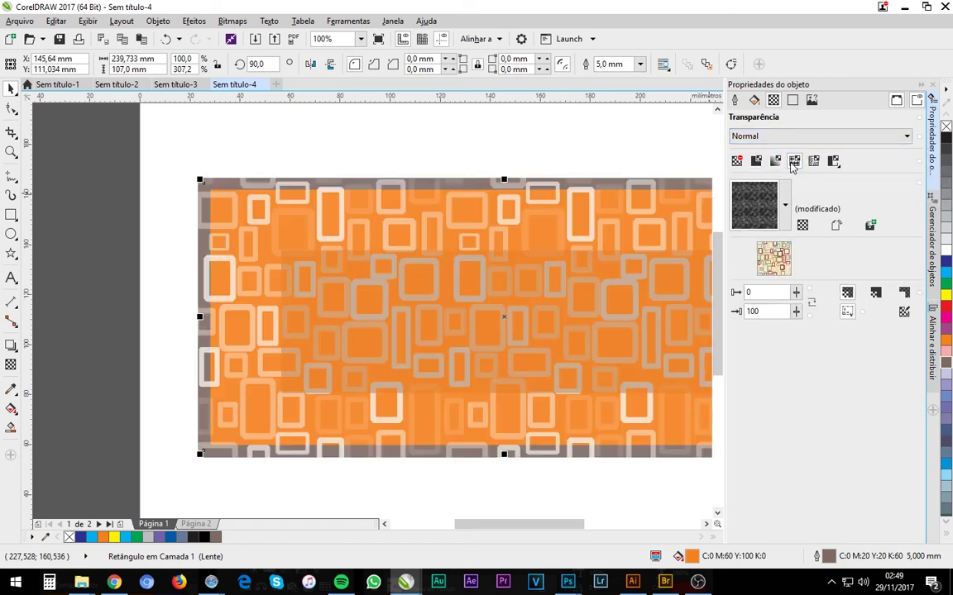
click(761, 136)
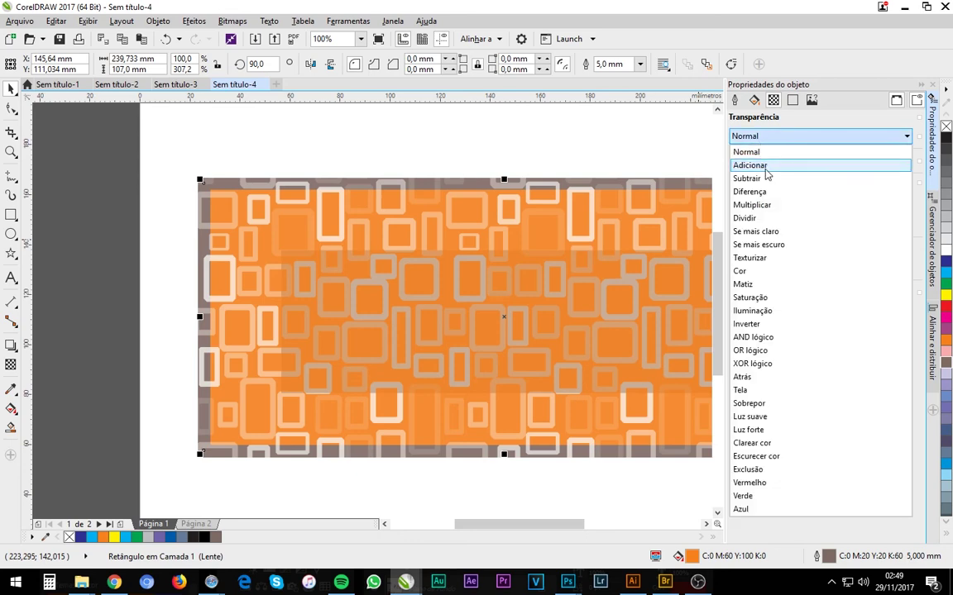
click(766, 166)
click(790, 137)
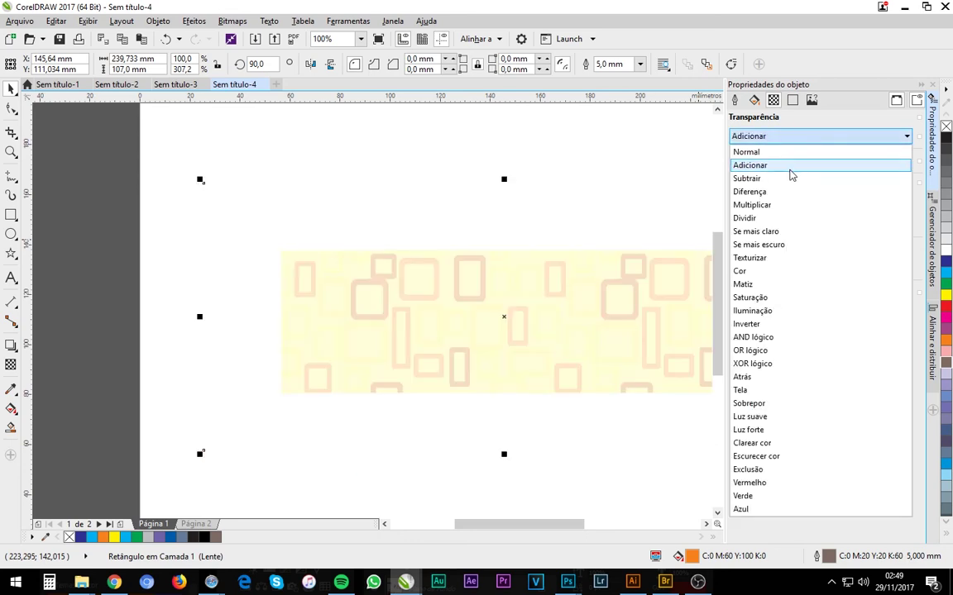
click(790, 168)
click(784, 137)
click(781, 179)
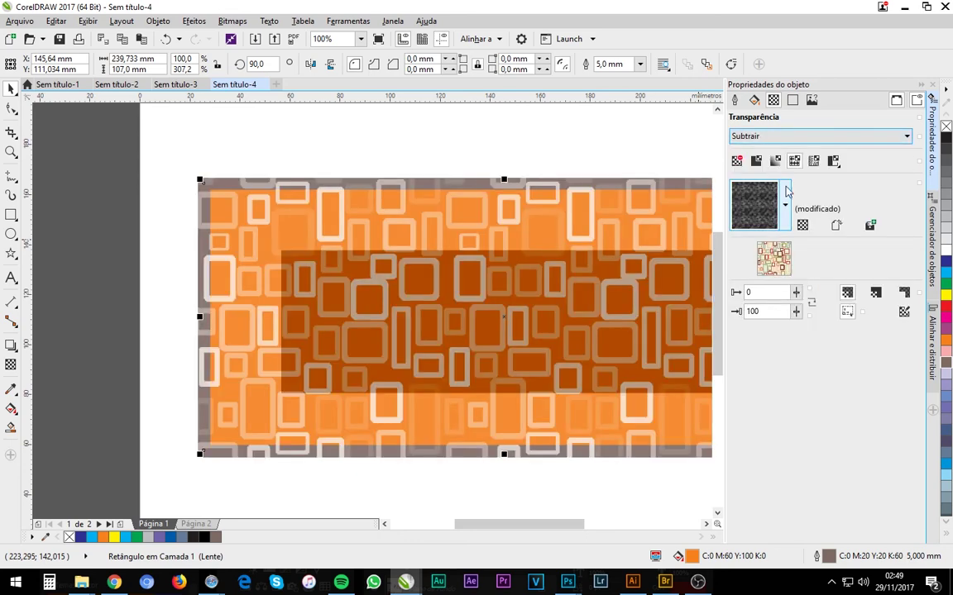
- Try the Multiplicar blend mode on the rectangle's vector pattern transparency, shift the rectangle slightly downward and undo the shift
click(793, 138)
click(778, 206)
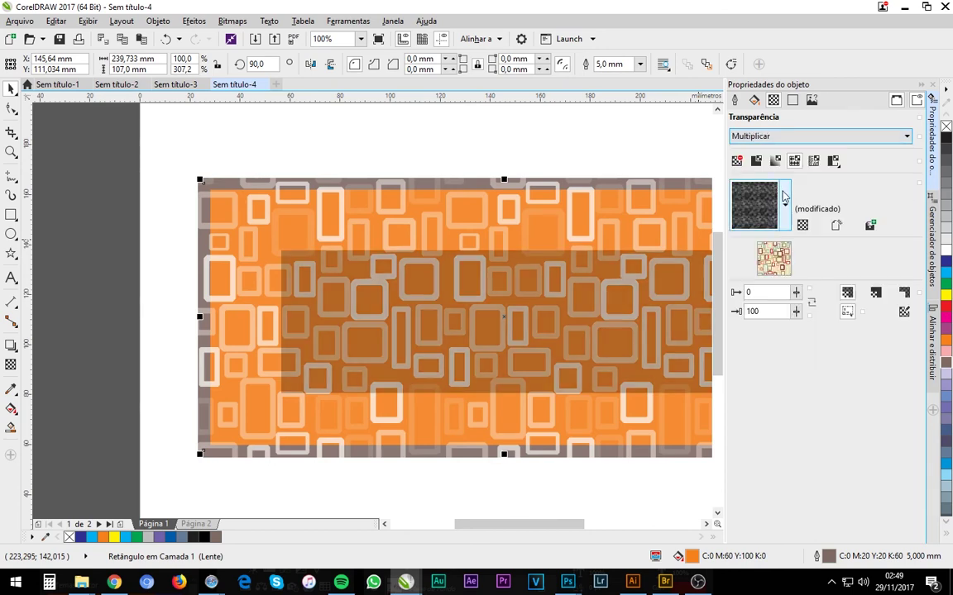
click(784, 142)
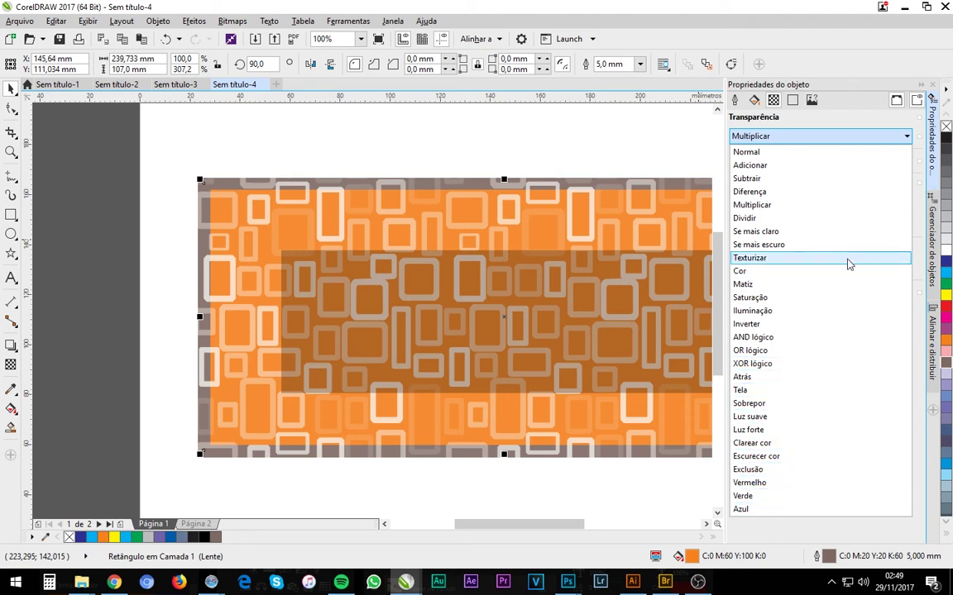
click(837, 134)
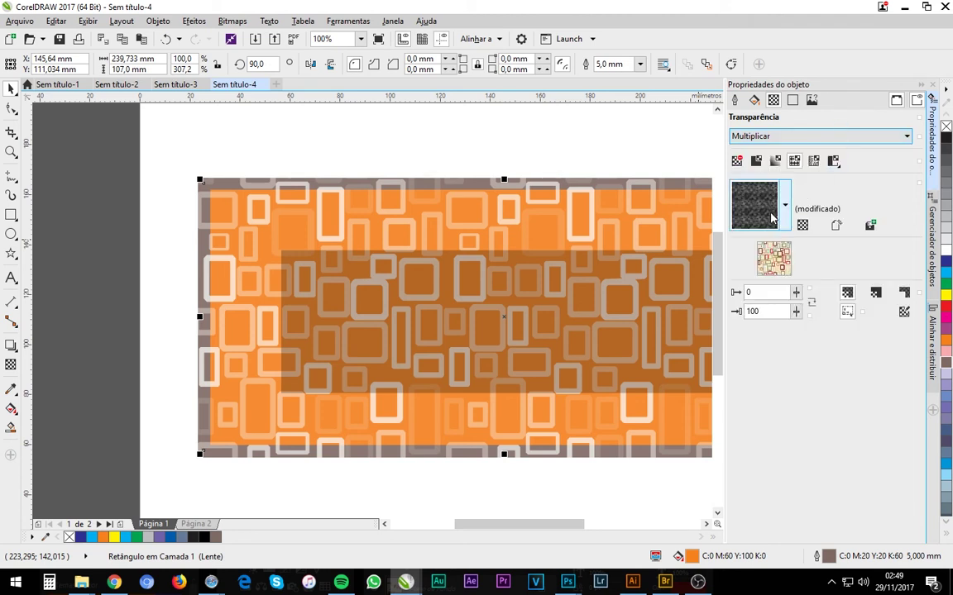
drag(419, 255, 422, 290)
key(ctrl+z)
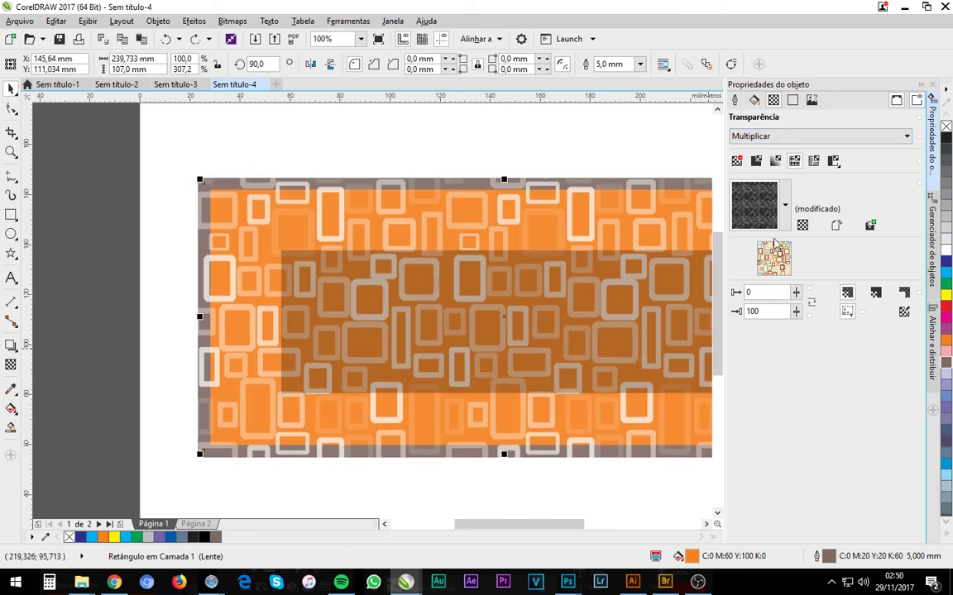
- Try the Iluminação blend mode on the rectangle's transparency and set the blend mode back to Normal
click(819, 135)
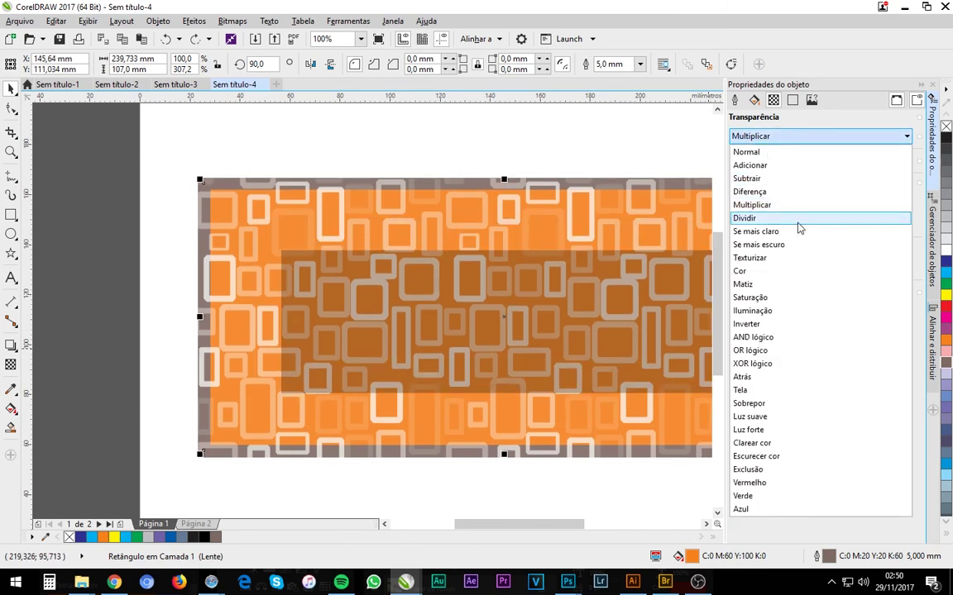
click(786, 311)
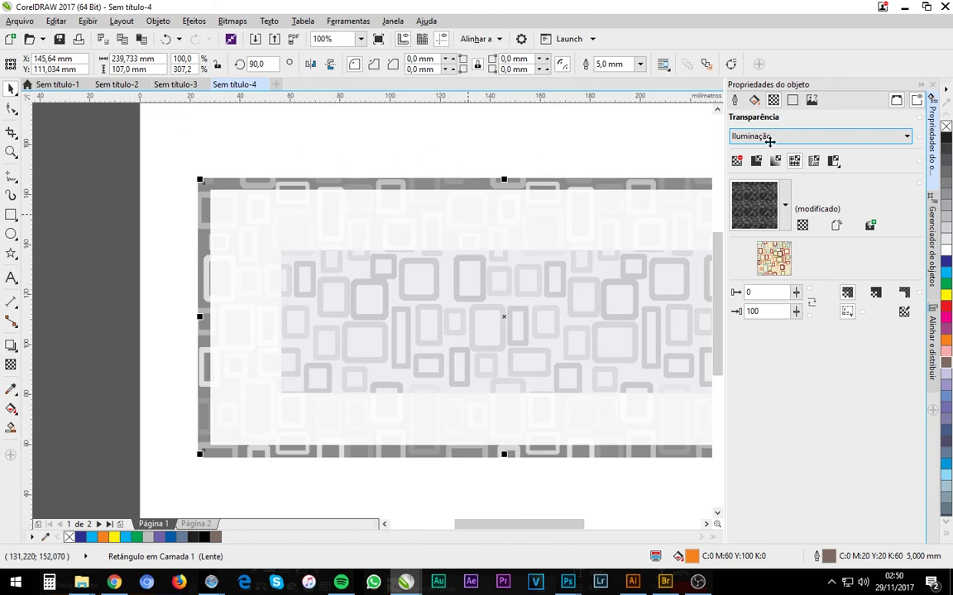
click(769, 138)
click(786, 150)
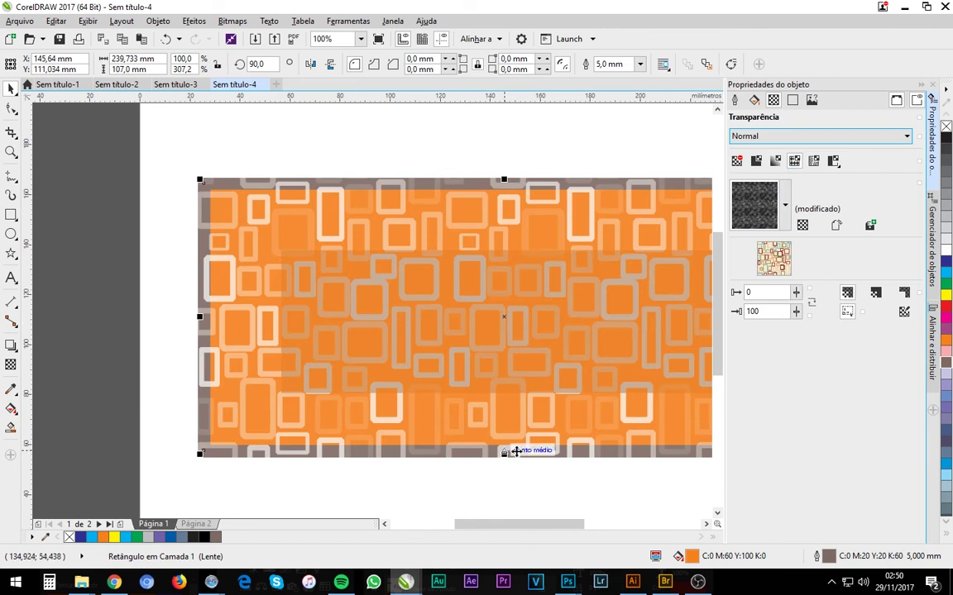
mouse_move(634, 584)
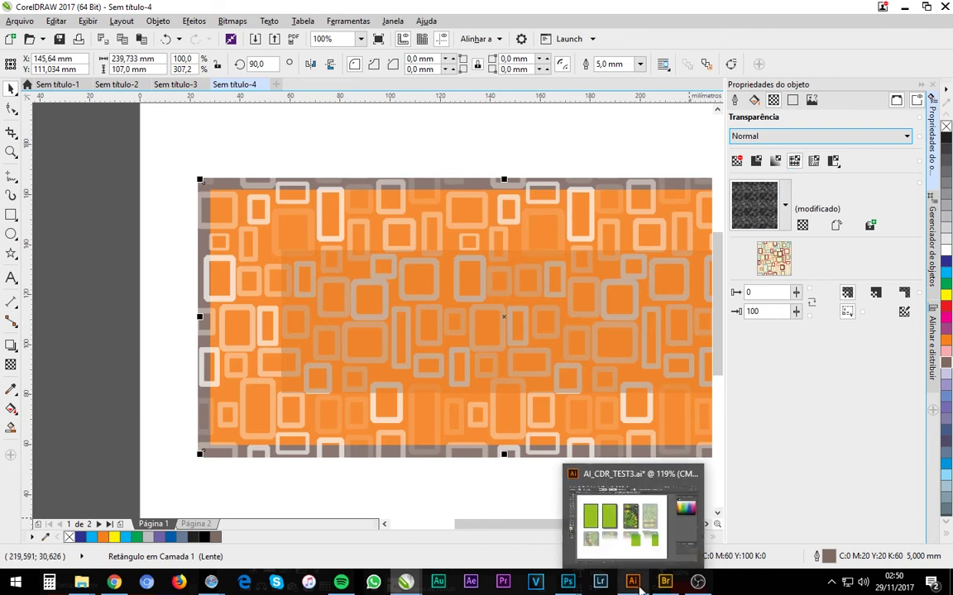
mouse_move(403, 583)
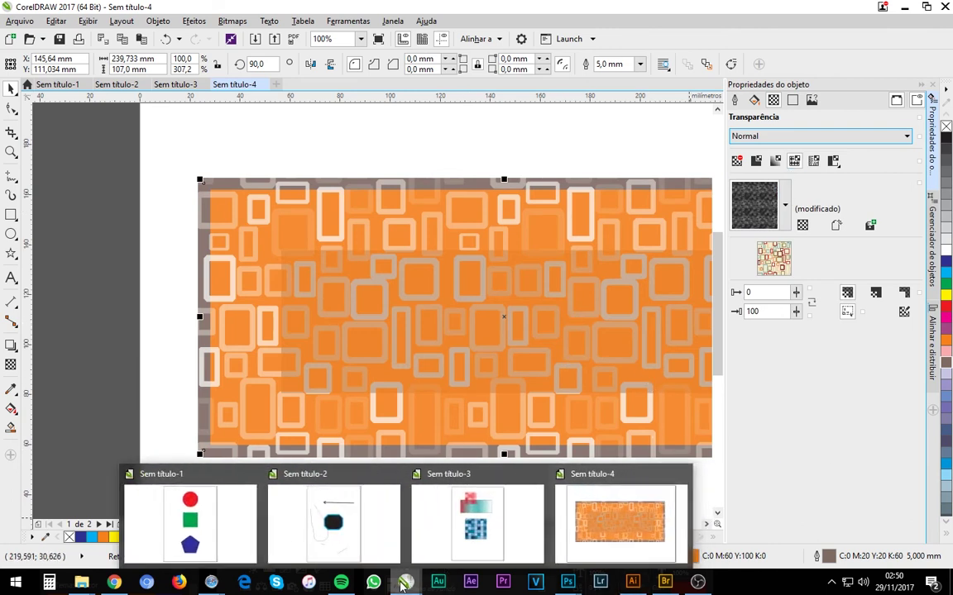